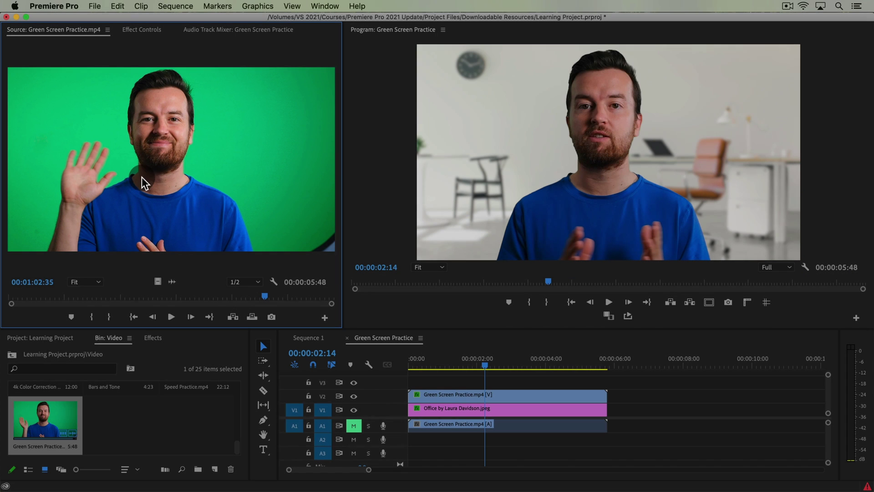
Create a new sequence from the Green Screen Practice.mp4 clip and move the playhead to 00:00:01:36
left_click(85, 471)
left_click(71, 434)
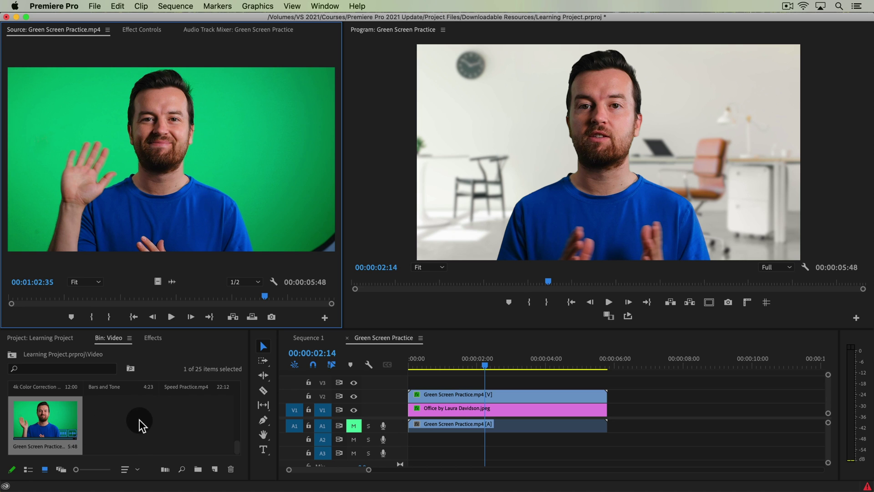
left_click_drag(41, 421, 216, 469)
mouse_move(449, 367)
left_mouse_down()
mouse_move(472, 370)
mouse_move(458, 371)
left_mouse_up()
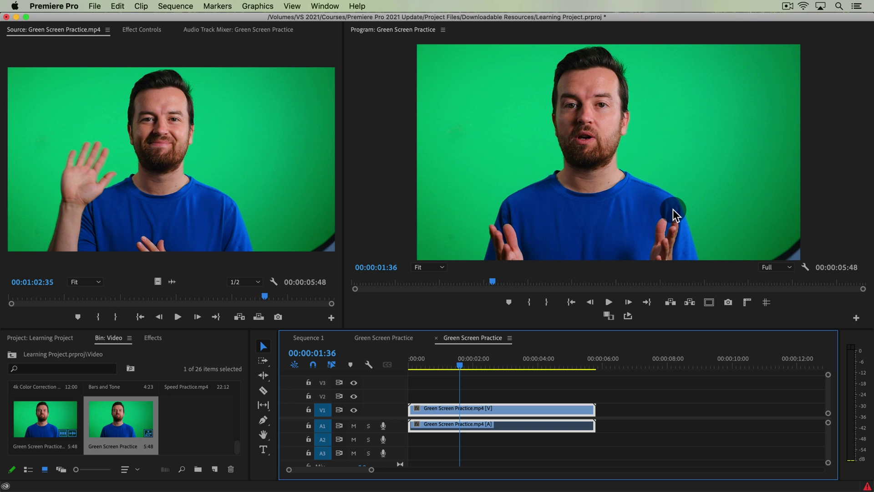
At 50% preview zoom, draw a closed freeform opacity mask with the Pen tool loosely around the man, extending past the frame above and below
left_click(141, 29)
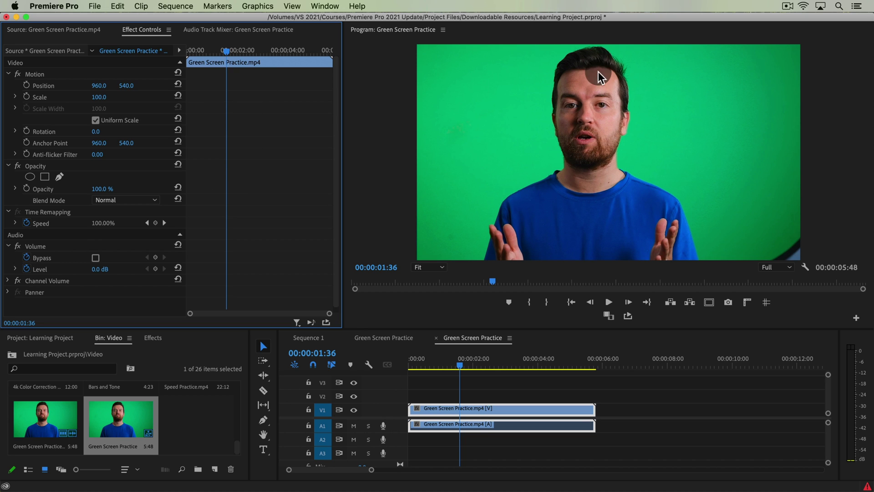
left_click(439, 267)
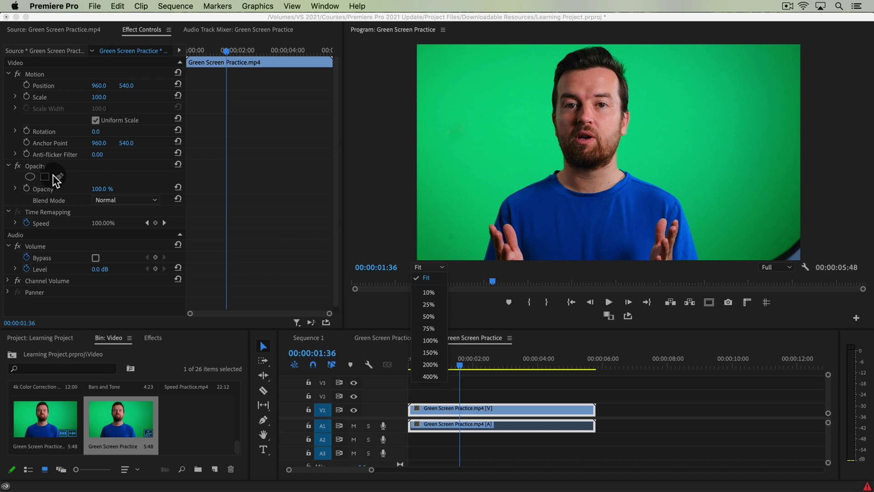
left_click(428, 317)
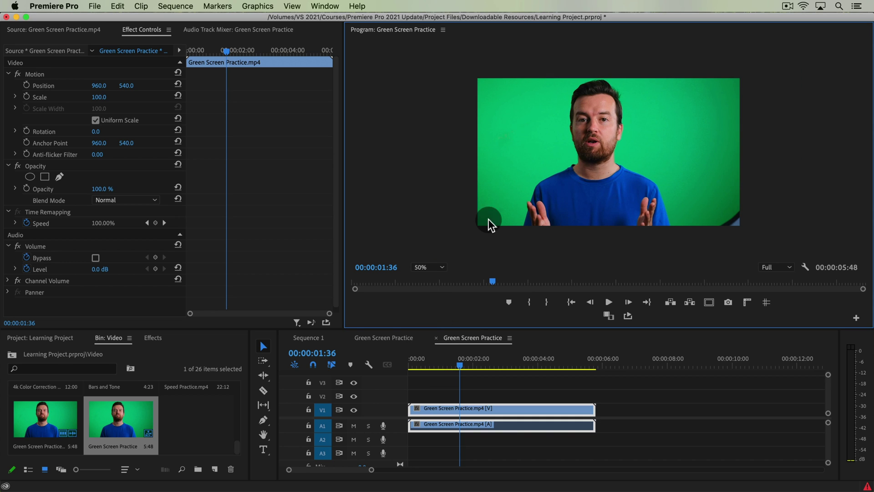
left_click(60, 176)
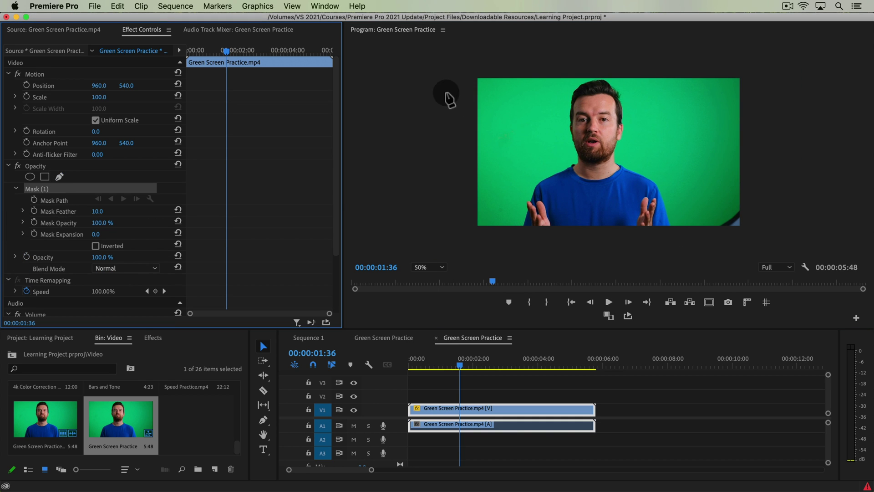
left_click(507, 233)
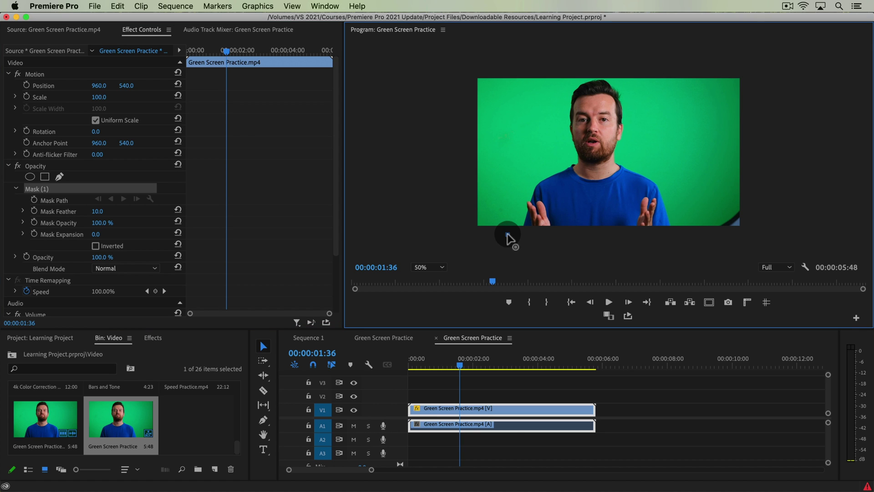
left_click_drag(517, 137, 537, 133)
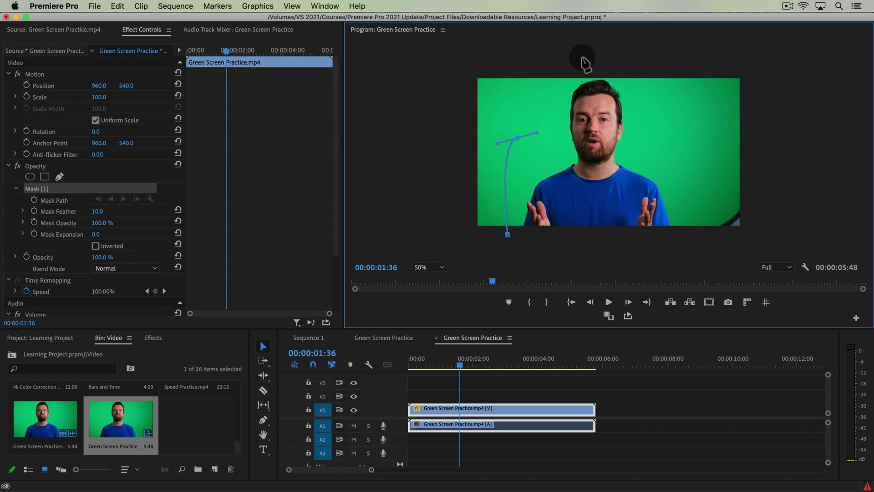
left_click_drag(572, 60, 642, 64)
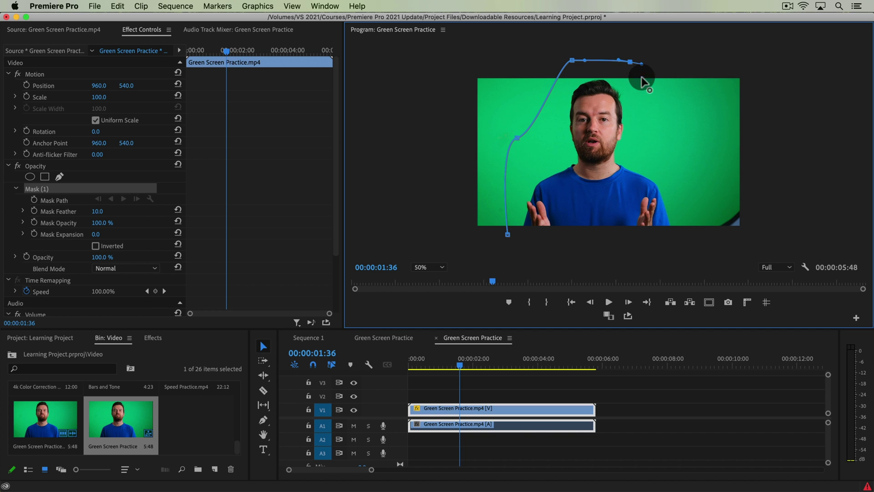
left_click_drag(654, 135, 660, 144)
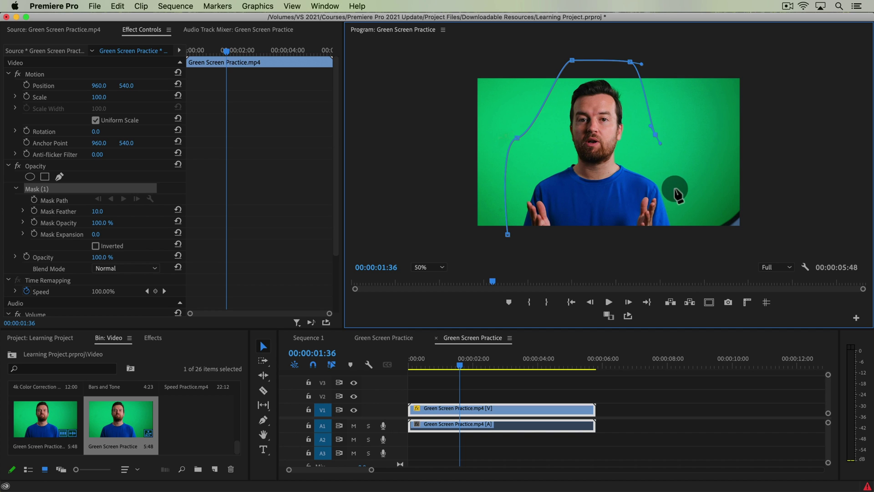
left_click(714, 238)
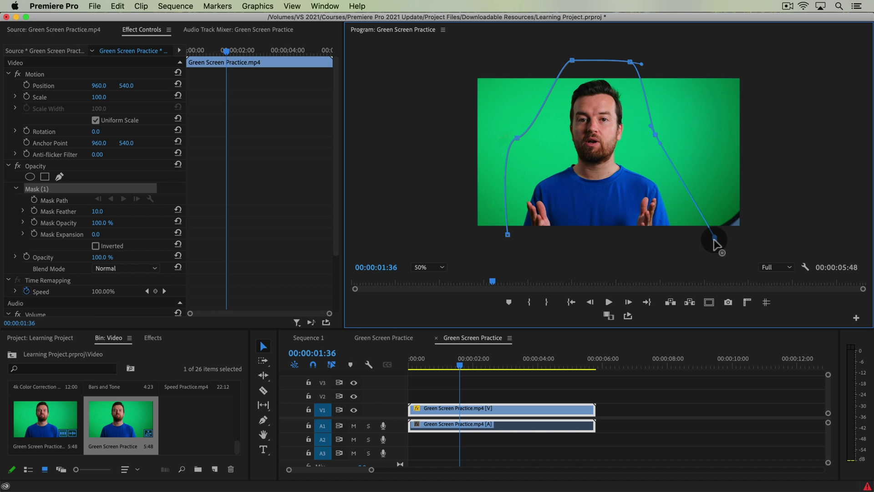
left_click(507, 234)
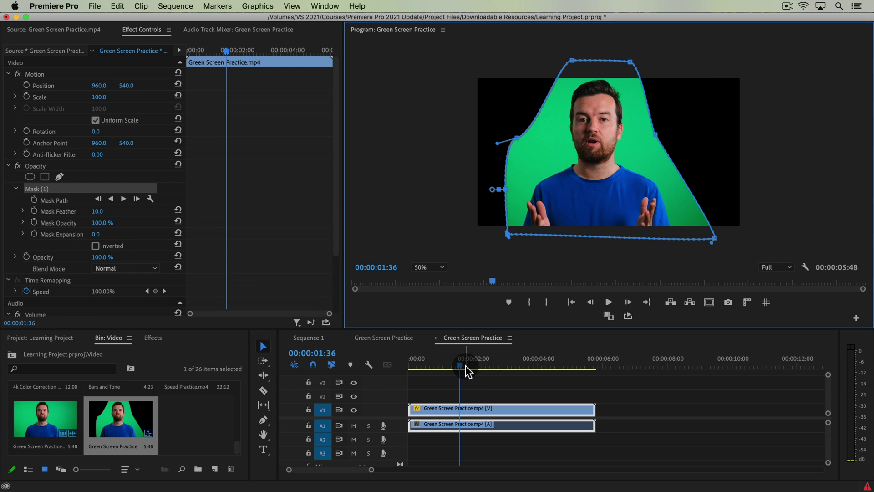
Widen the mask on the waving hand's side, checking around 00:00:05:20 to 00:00:05:26 so the hand stays inside
left_click_drag(465, 366, 581, 373)
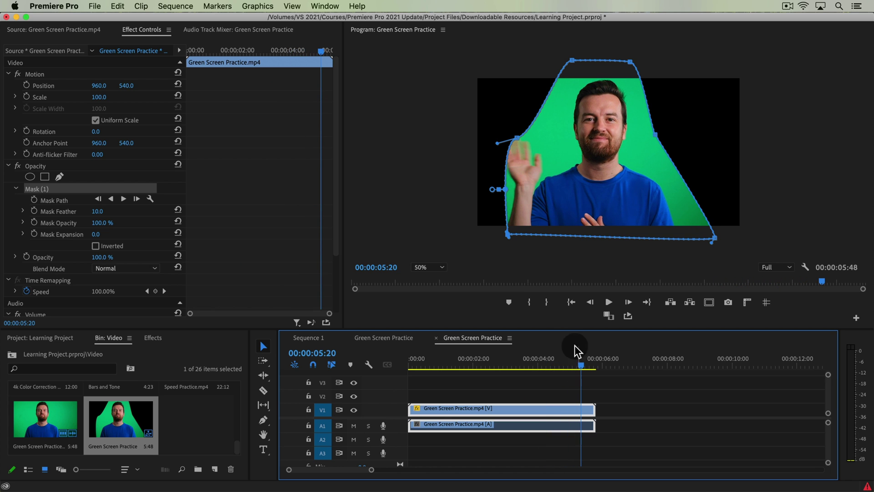
left_click(512, 143)
left_click_drag(512, 144, 500, 136)
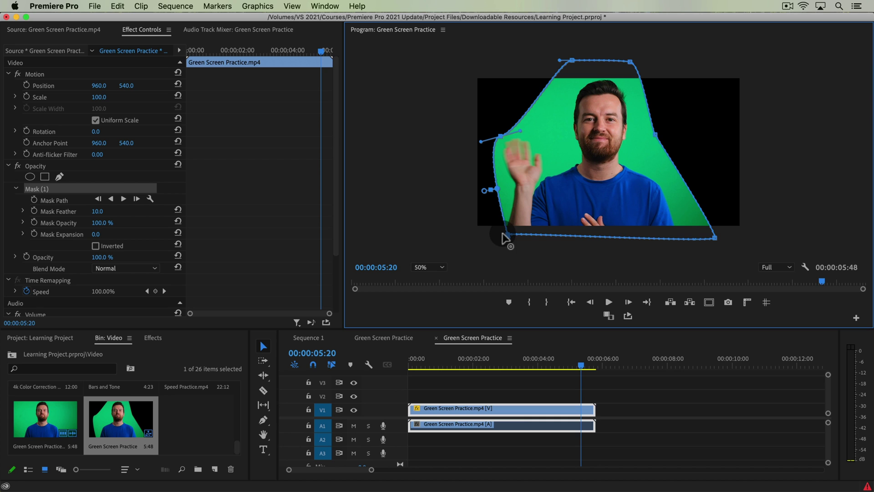
left_click_drag(507, 237, 497, 235)
left_click_drag(584, 359, 584, 360)
left_click_drag(496, 134, 493, 135)
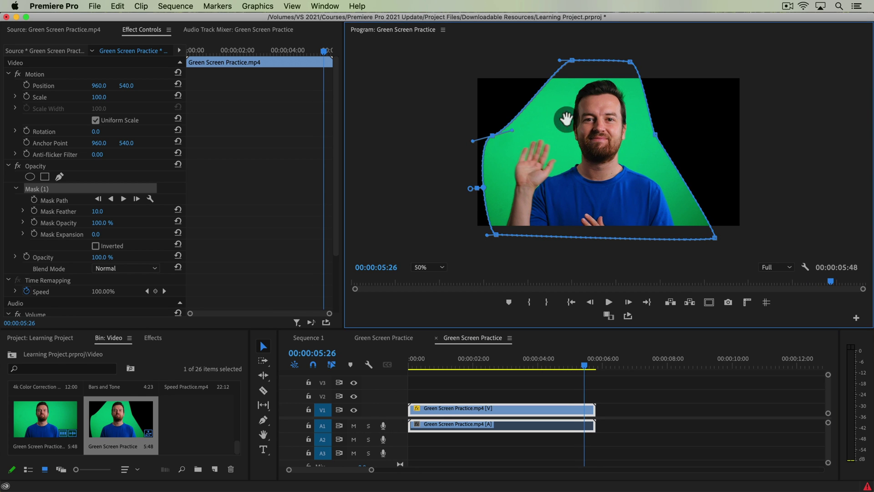
left_click(513, 364)
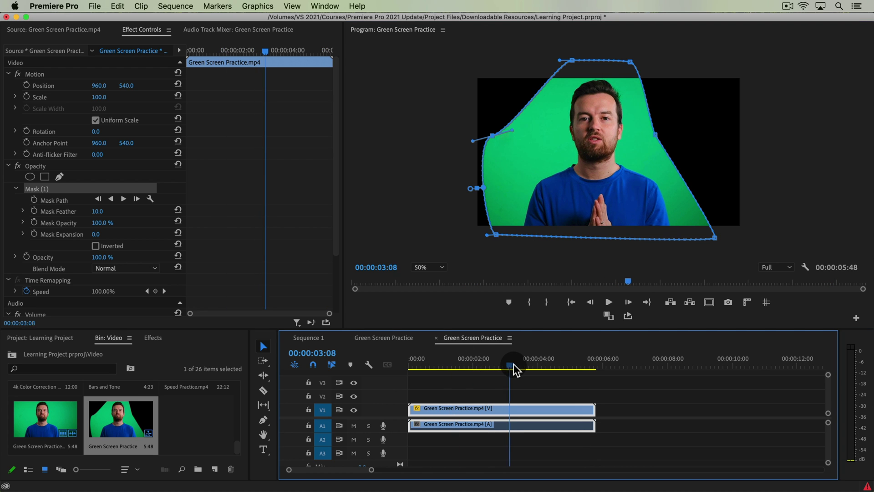
left_click(528, 393)
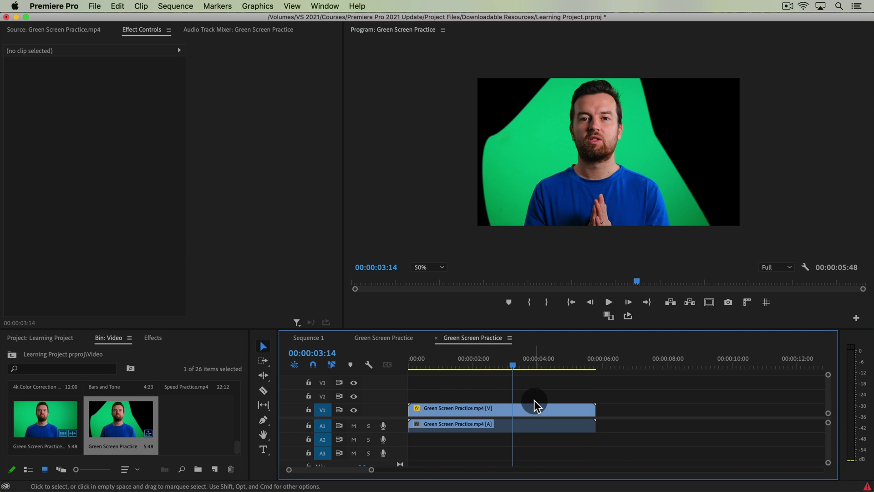
Apply the Ultra Key keying effect to the green screen clip on V1 and set the preview zoom to Fit
left_click(484, 408)
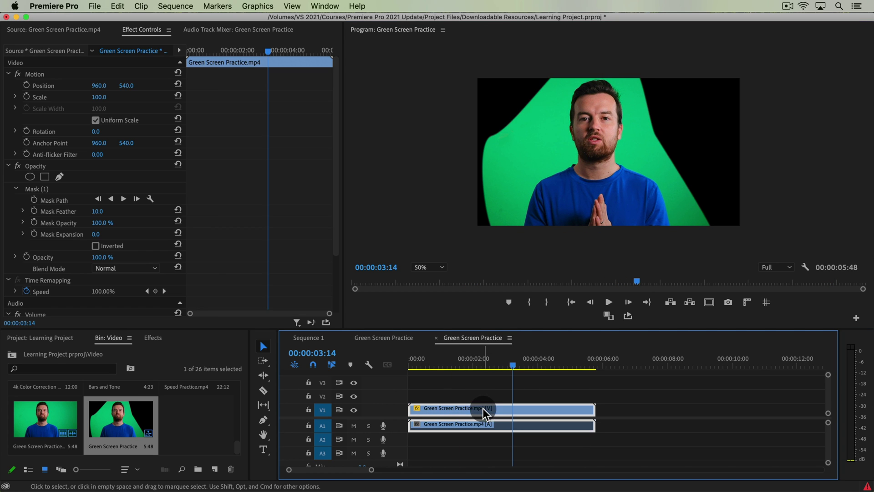
left_click(154, 339)
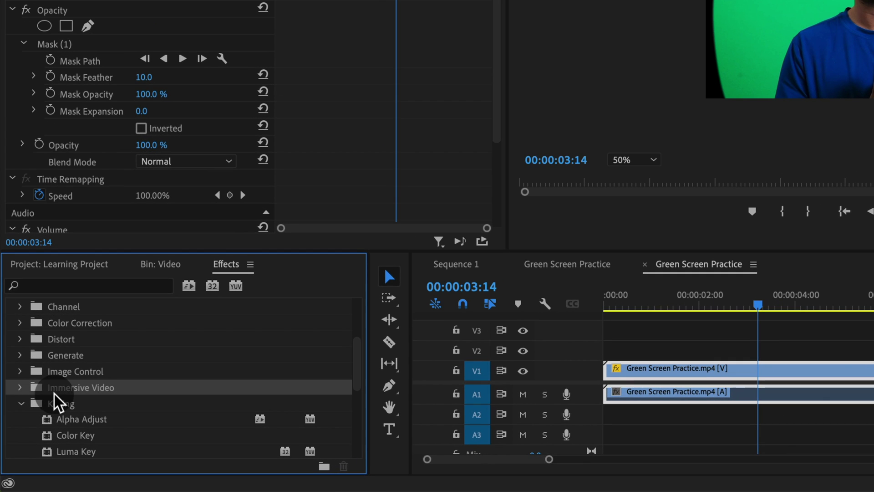
left_click(37, 430)
scroll(179, 404, "down", 1)
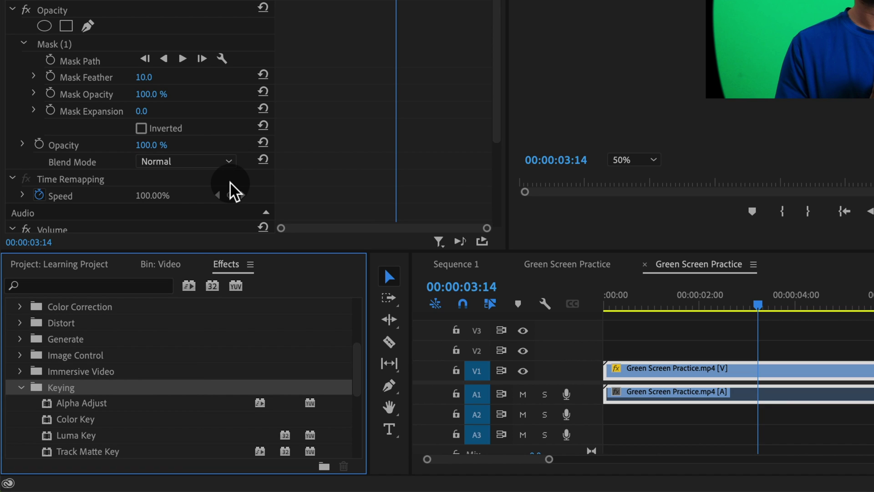
scroll(210, 381, "down", 2)
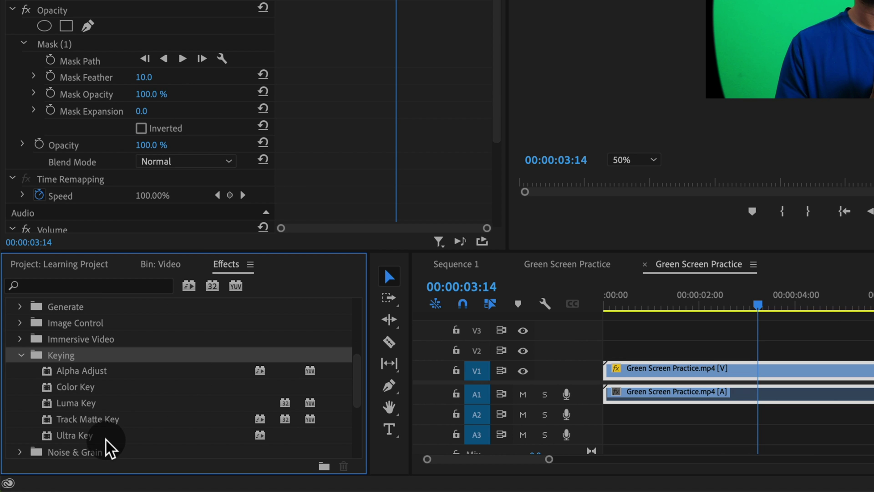
left_click_drag(92, 438, 662, 372)
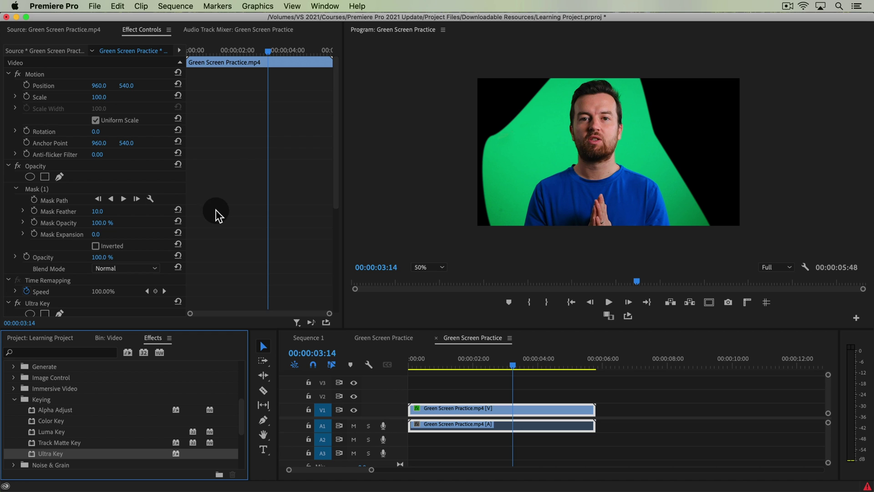
left_click(439, 268)
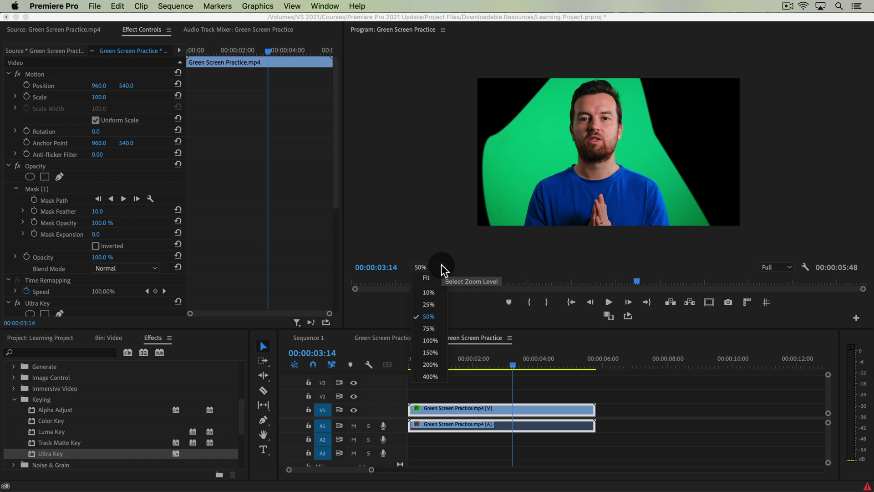
left_click(430, 278)
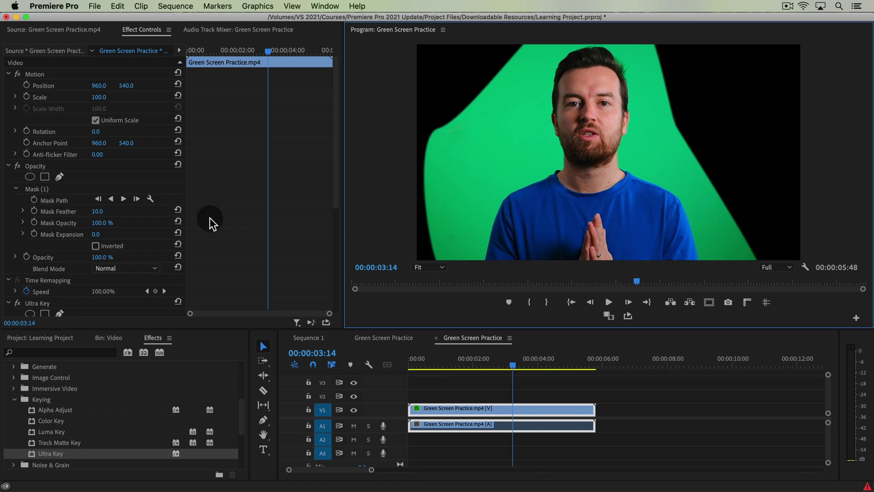
scroll(265, 229, "down", 2)
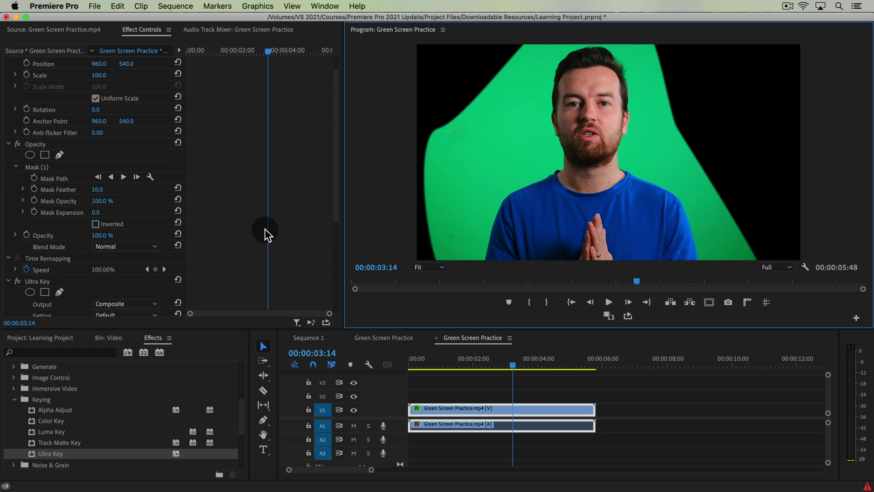
scroll(264, 208, "down", 10)
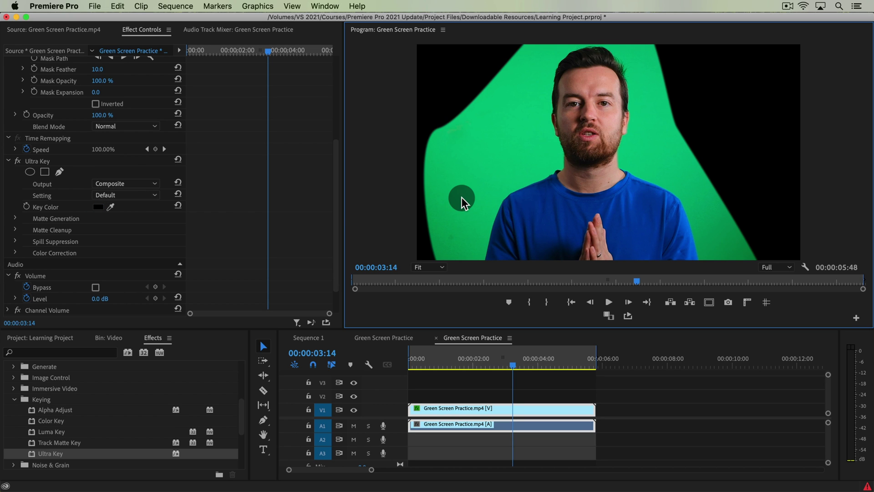
left_click(97, 207)
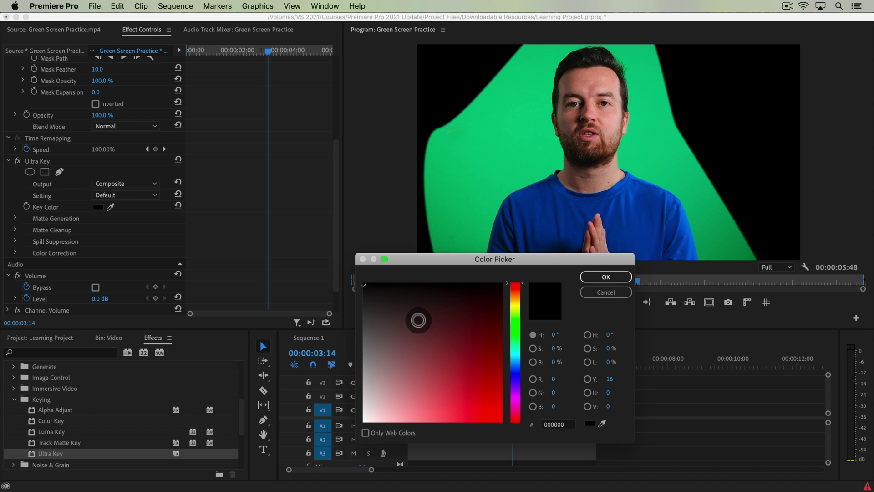
mouse_move(451, 367)
left_mouse_down()
mouse_move(480, 388)
mouse_move(494, 363)
left_mouse_up()
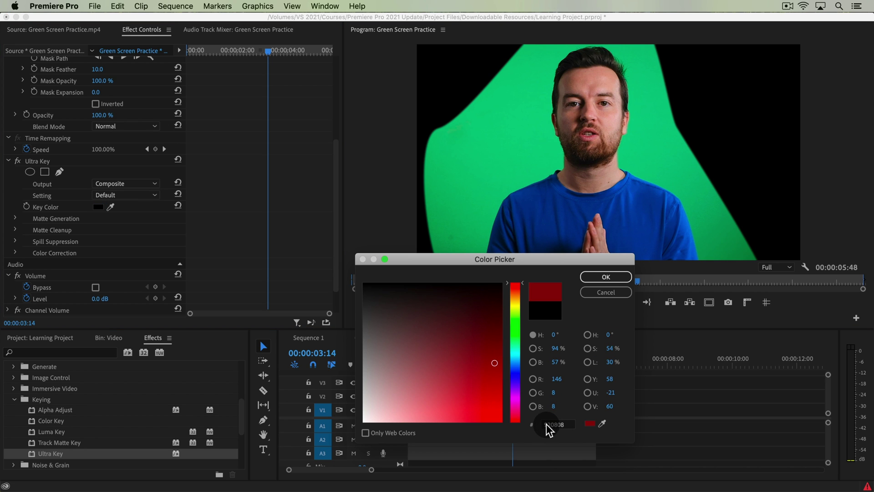
left_click(547, 430)
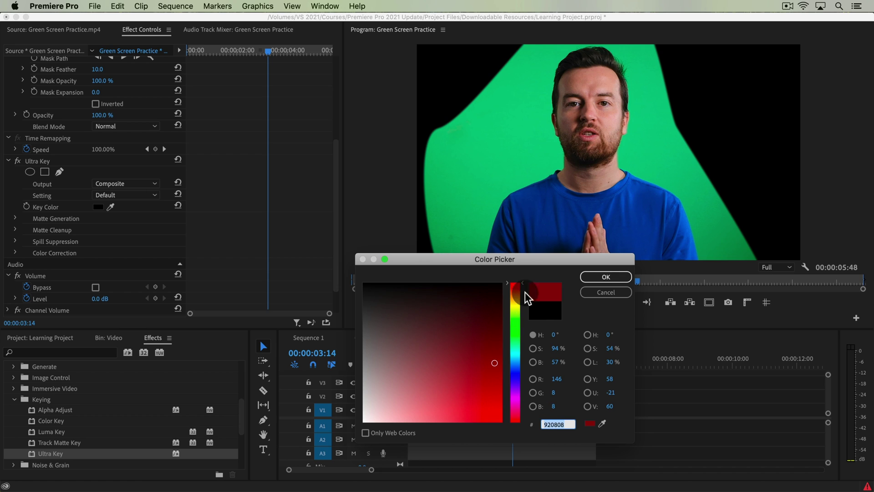
left_click(605, 292)
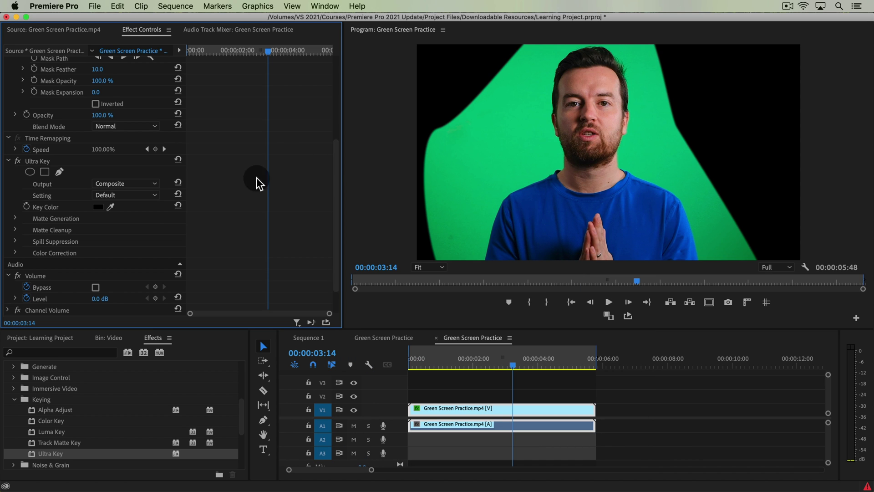
Sample the green backdrop beside the man's shoulder as the Ultra Key's Key Color
left_click_drag(114, 204, 452, 221)
left_click(457, 228)
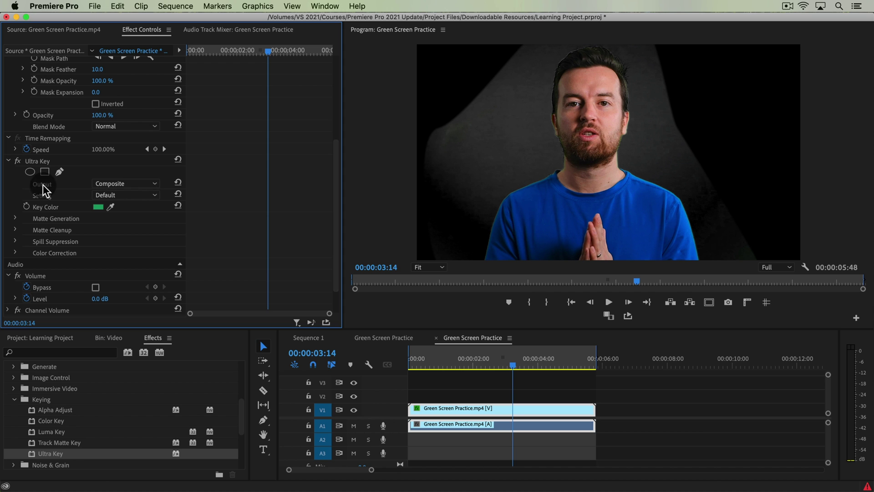
Set the Ultra Key output to Alpha Channel, comparing it once with the Composite view
left_click(105, 182)
left_click(114, 206)
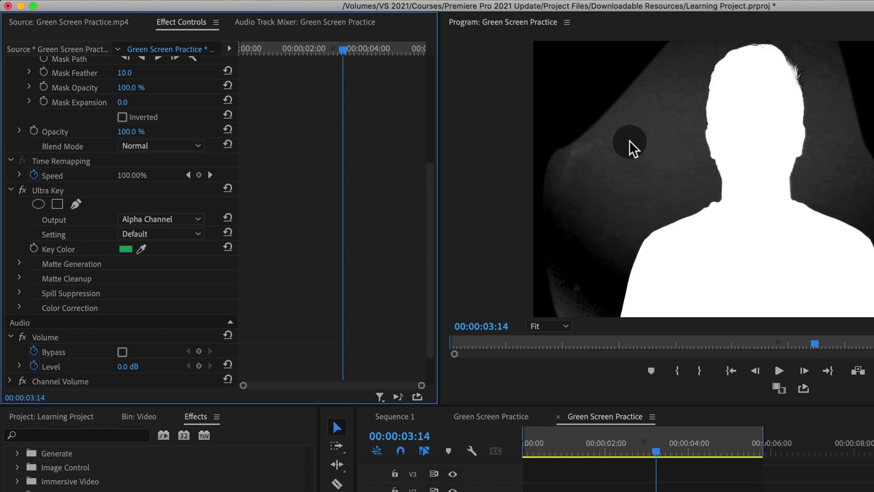
left_click(196, 223)
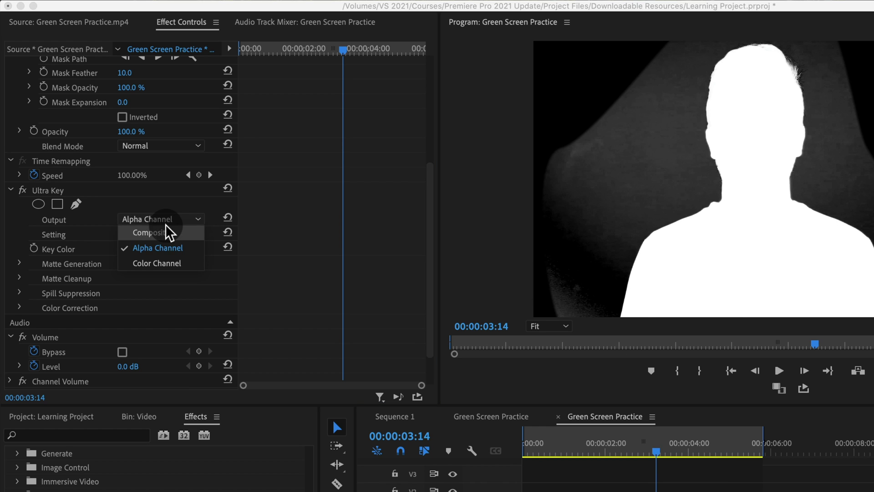
left_click(165, 229)
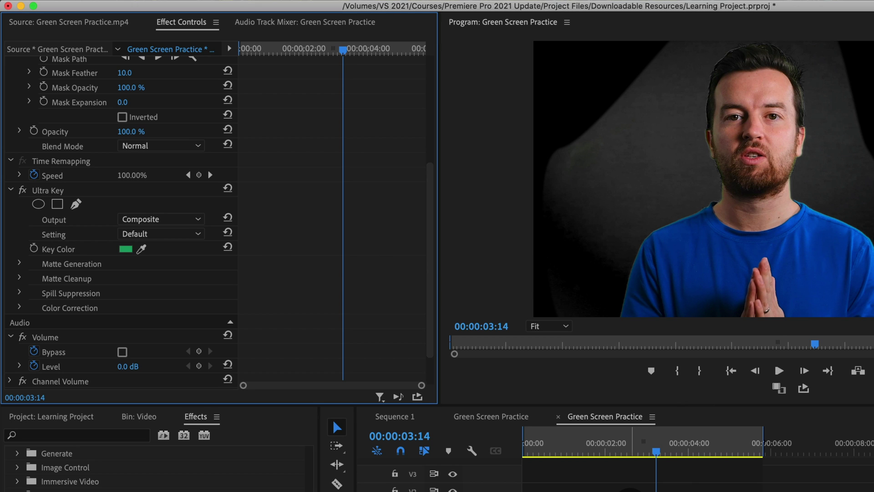
left_click(152, 220)
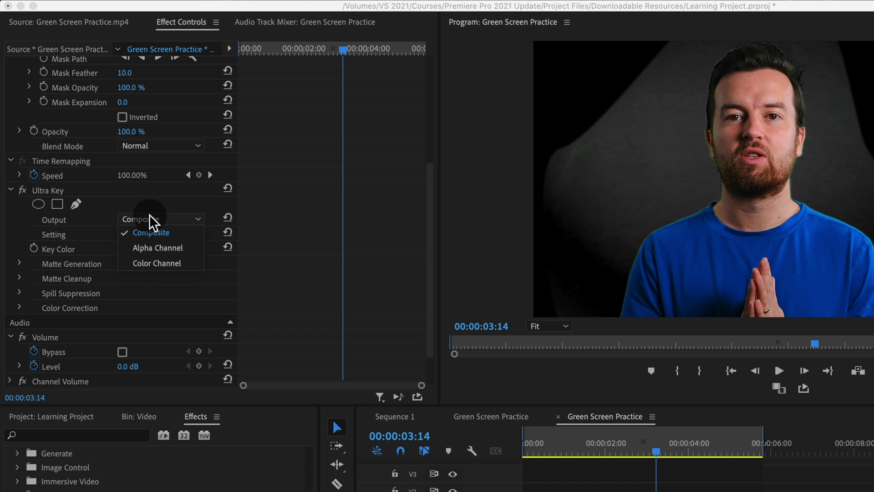
left_click(159, 249)
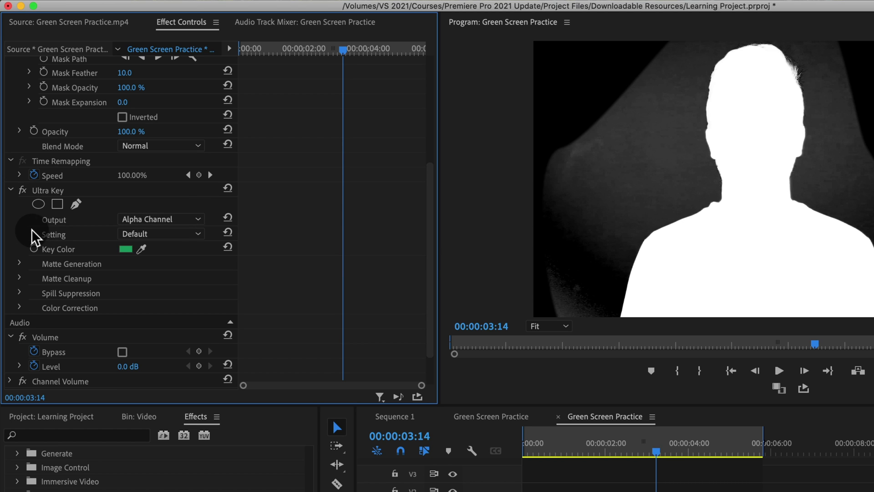
Try the Aggressive and Relaxed Ultra Key settings on the matte and return the setting to Default
left_click(143, 235)
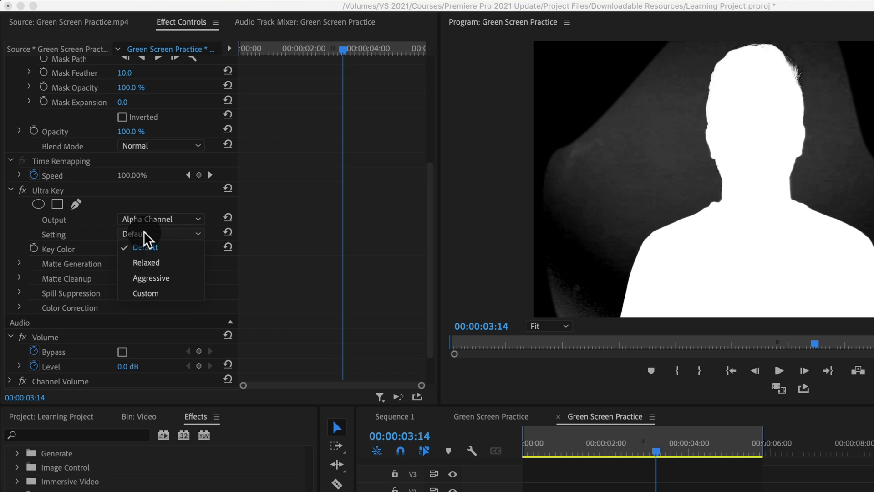
left_click(150, 279)
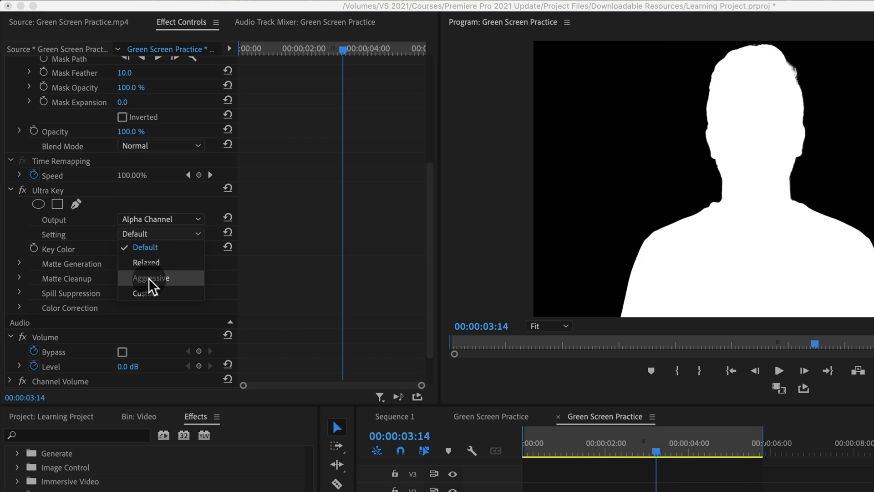
left_click(151, 236)
left_click(154, 259)
left_click(709, 237)
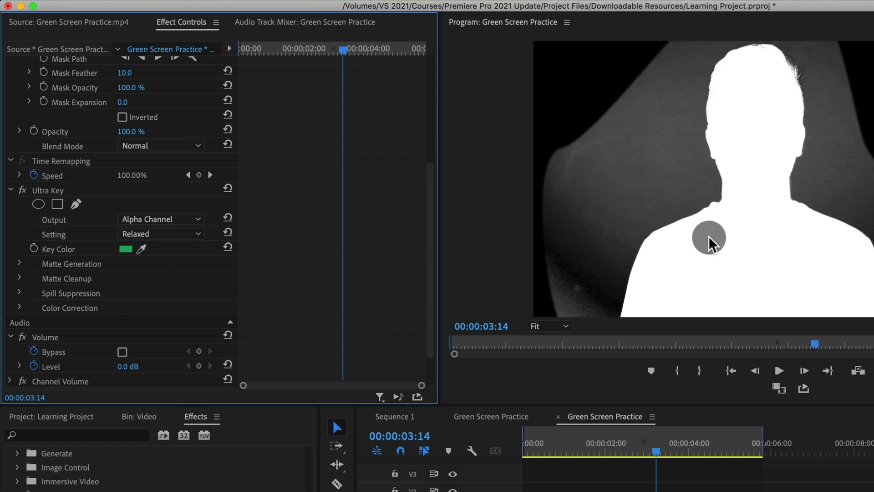
left_click(169, 236)
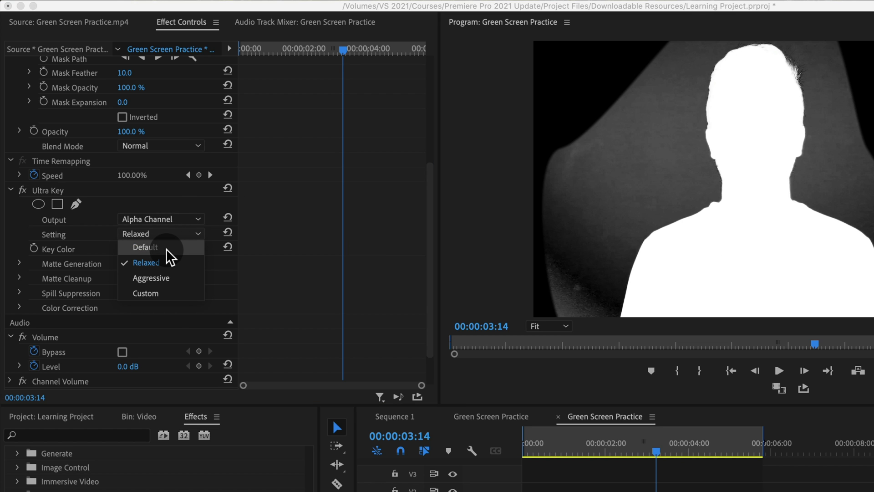
left_click(166, 280)
left_click(160, 235)
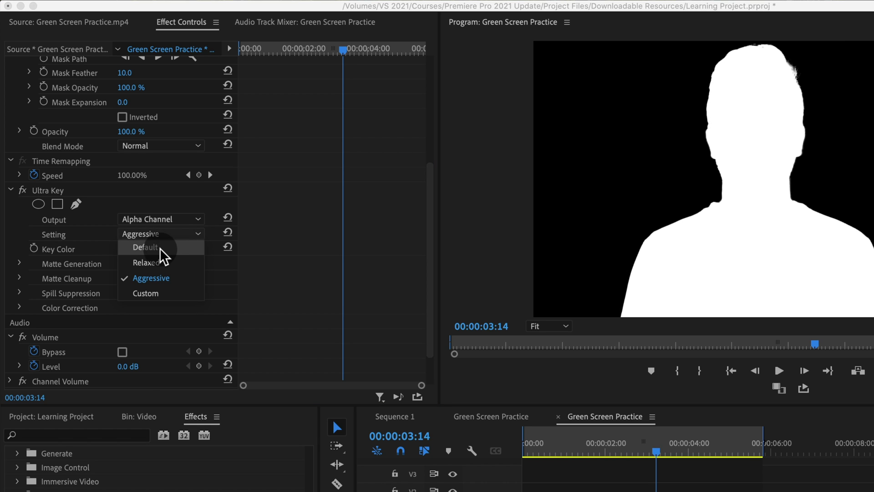
left_click(162, 247)
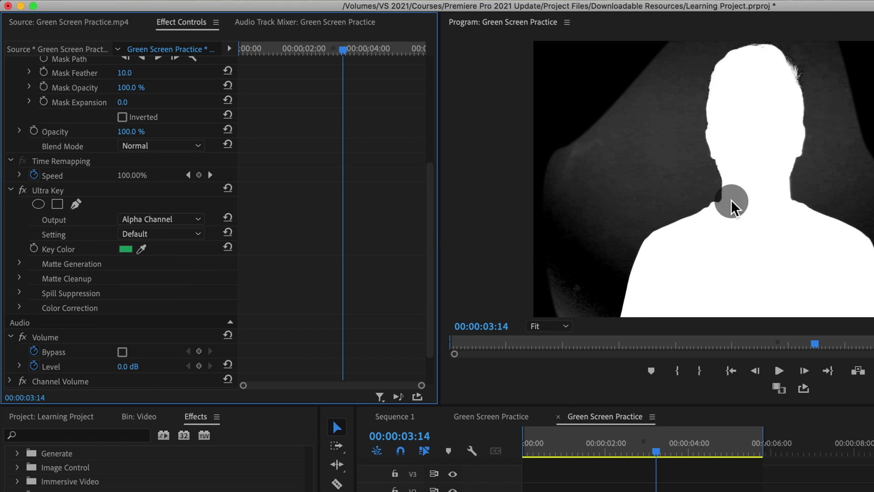
Try a different Tolerance in Ultra Key's Matte Generation and undo the change
left_click(19, 263)
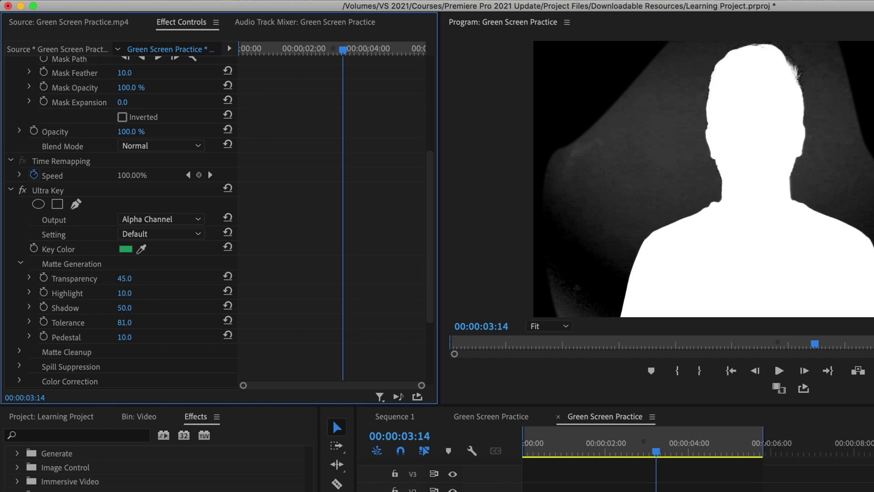
left_click_drag(138, 322, 136, 324)
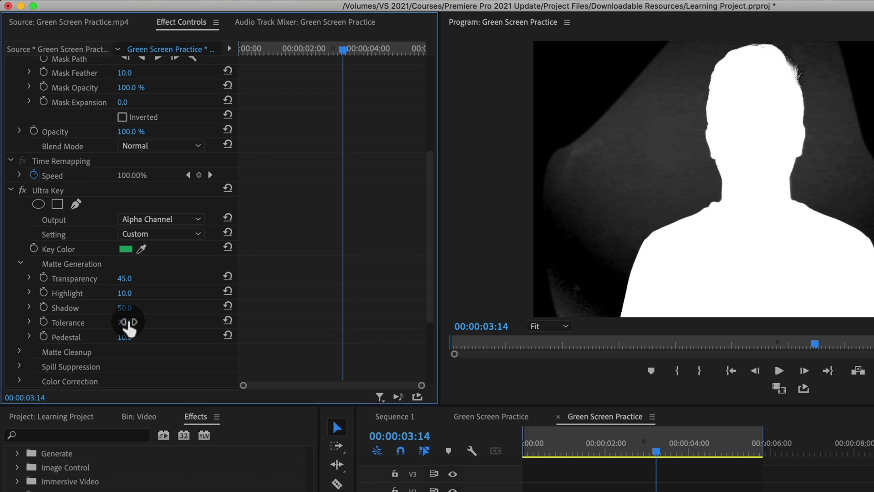
key("super+z")
key("super+z")
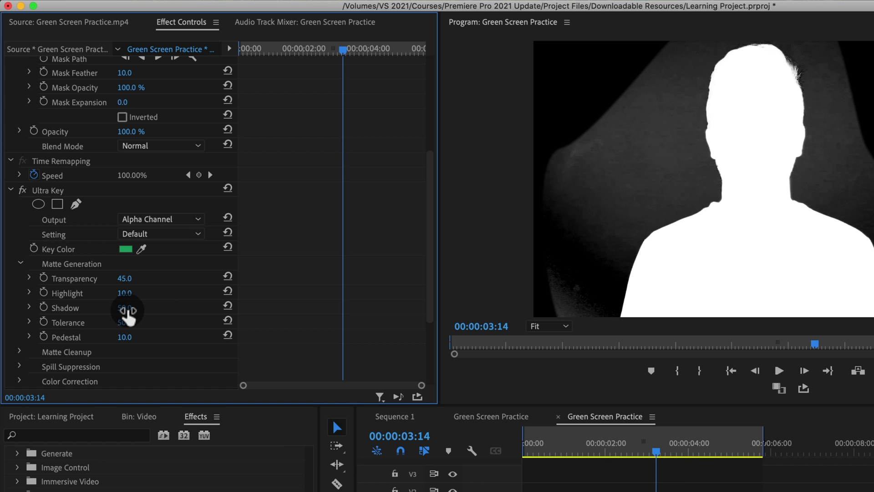
Set the Matte Generation Pedestal to 45 and Shadow to 46 to clean up the matte's black background
left_click_drag(128, 309, 102, 292)
key("super+z")
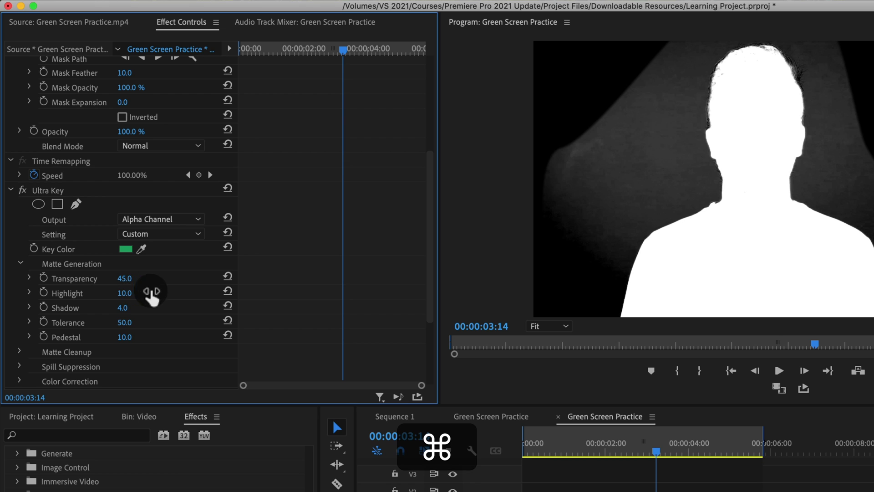
left_click_drag(125, 337, 155, 337)
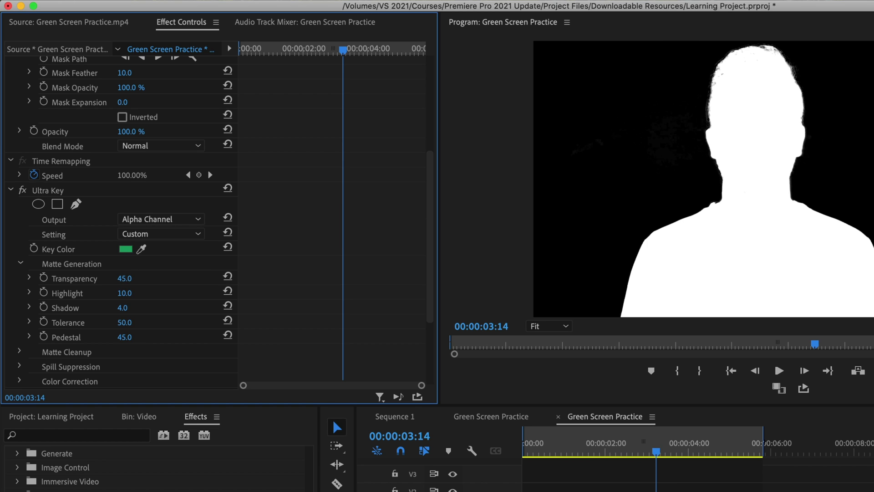
left_click_drag(122, 307, 142, 307)
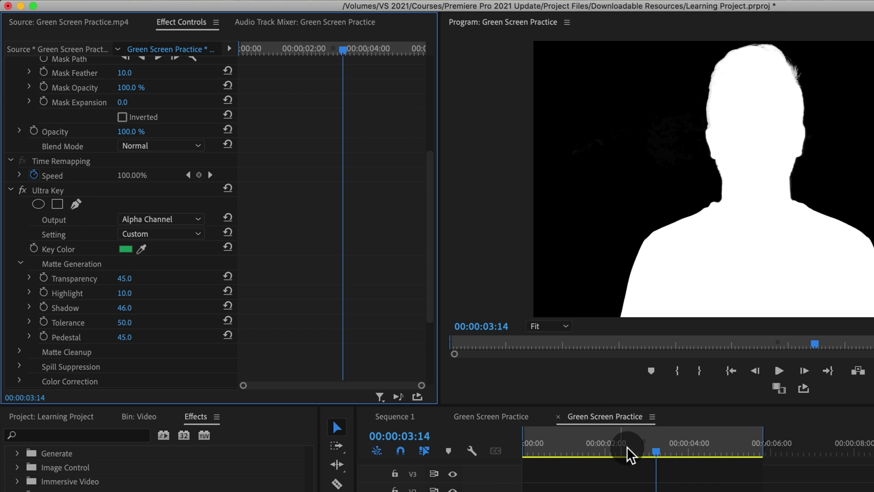
At 25% preview zoom, pull the opacity mask's lower-right point in toward the man, push the point beside his head outward, and return to Fit
left_click_drag(628, 452, 651, 455)
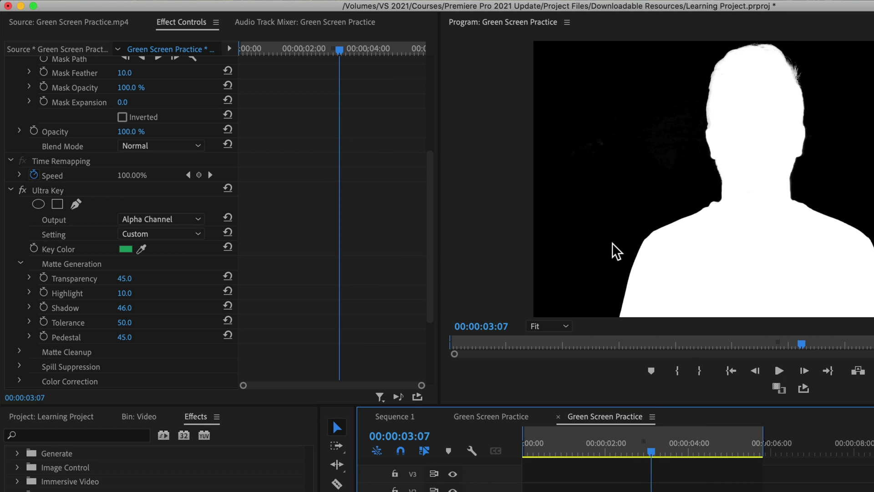
left_click(564, 325)
left_click(548, 373)
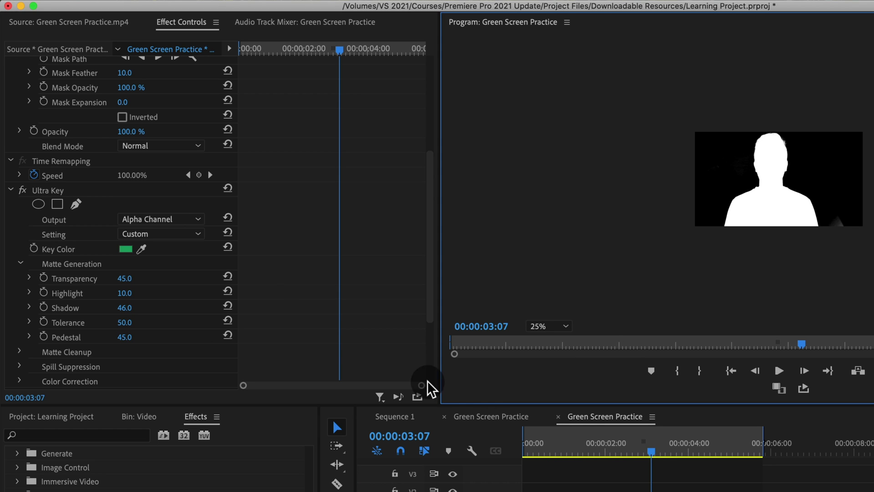
scroll(334, 209, "up", 8)
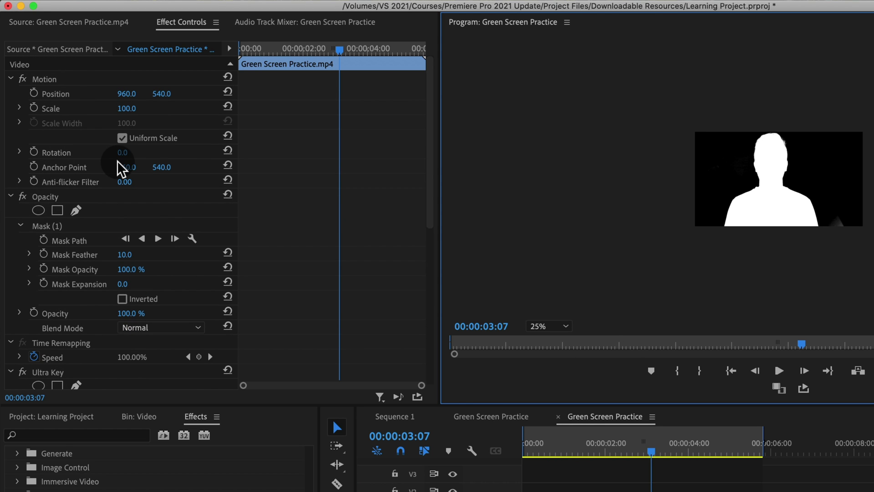
left_click(58, 197)
left_click(54, 226)
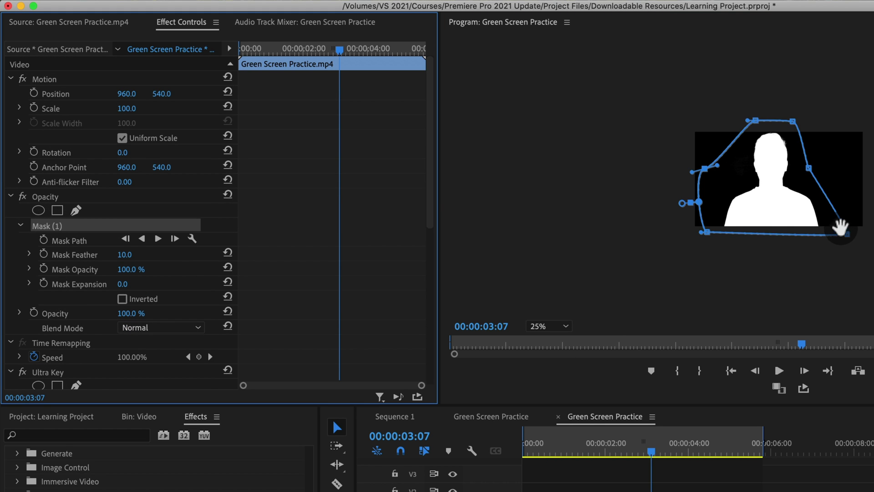
left_click_drag(847, 234, 831, 232)
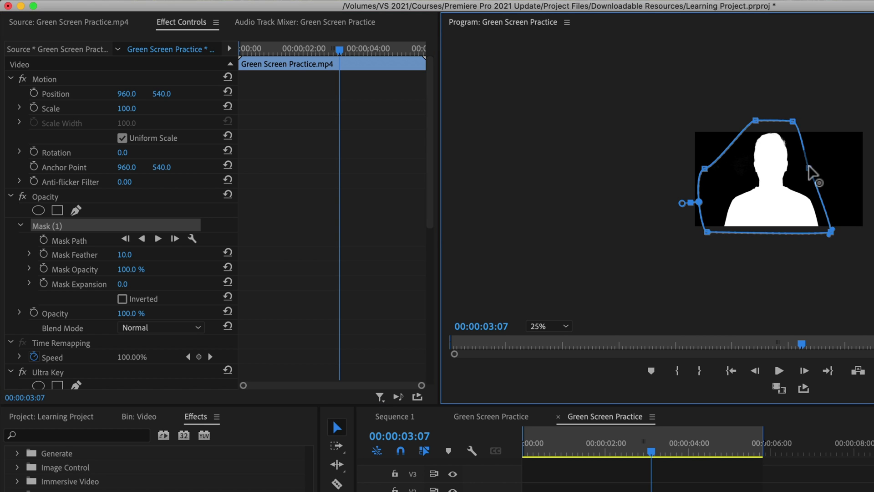
left_click_drag(809, 166, 821, 168)
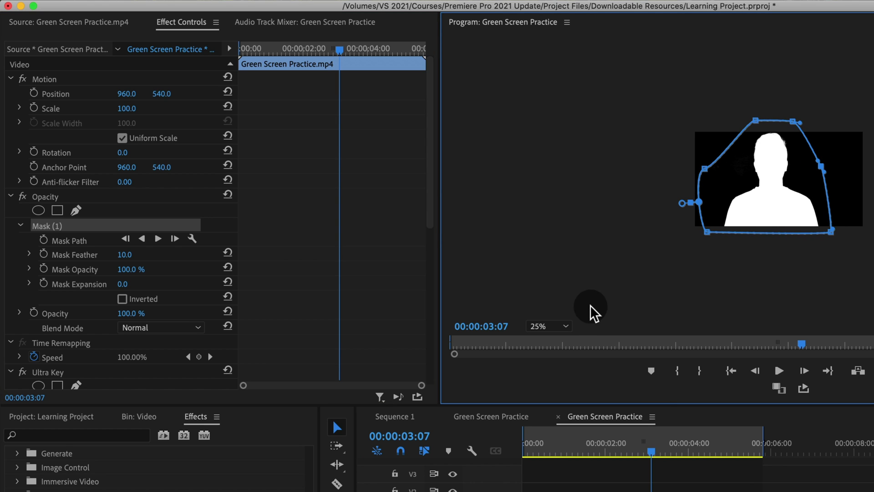
left_click(560, 326)
left_click(549, 340)
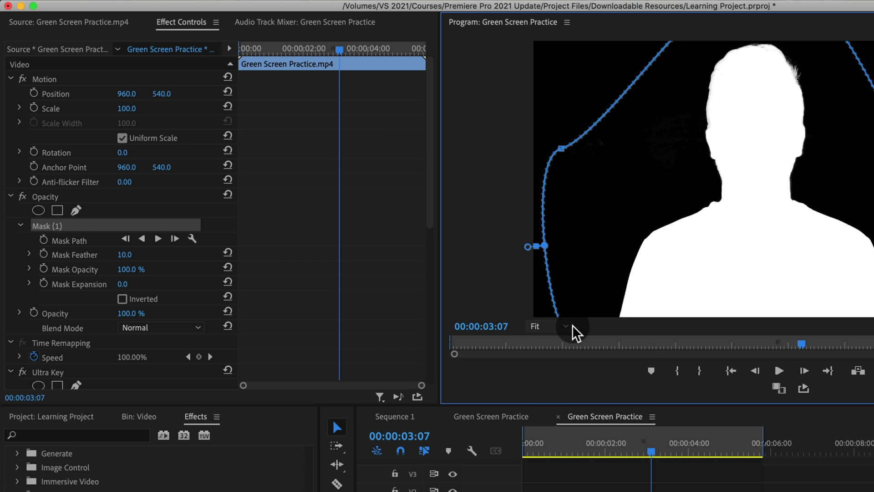
Deselect the mask, move the playhead to 00:00:02:55 and set the Ultra Key output to Composite
left_click(626, 469)
mouse_move(653, 443)
left_mouse_down()
mouse_move(696, 448)
mouse_move(572, 452)
mouse_move(645, 453)
left_mouse_up()
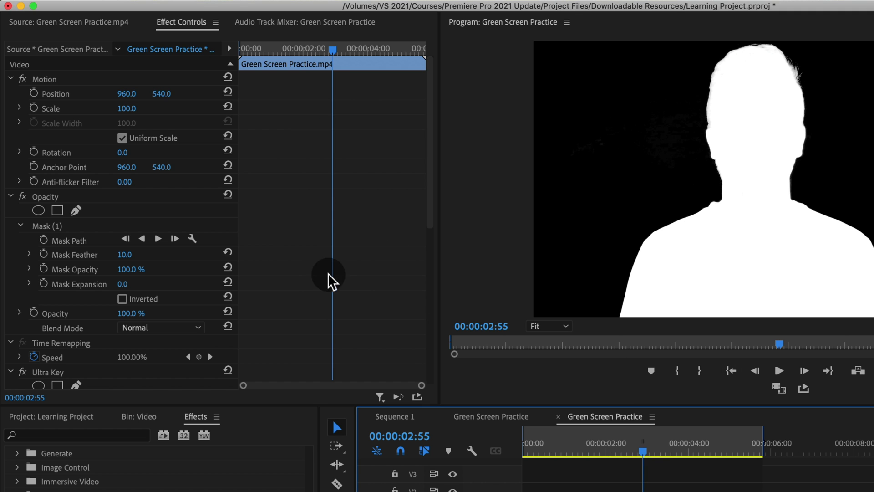
scroll(330, 278, "down", 10)
left_click(172, 105)
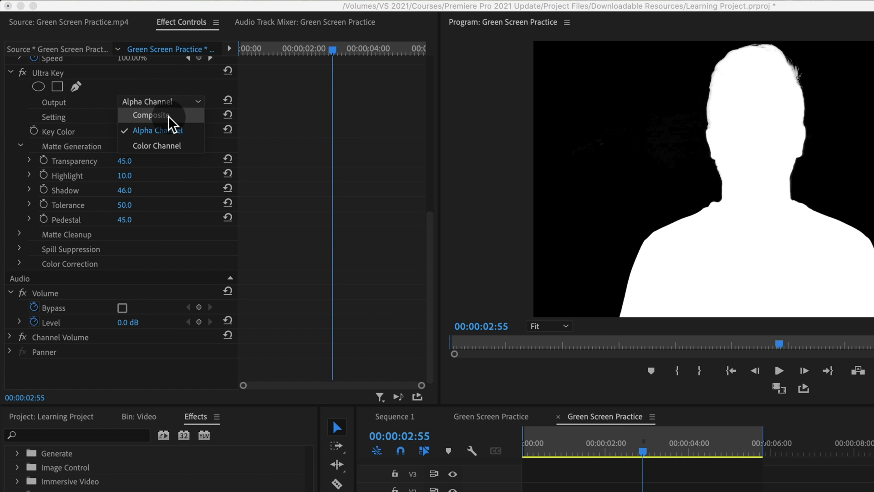
left_click(169, 116)
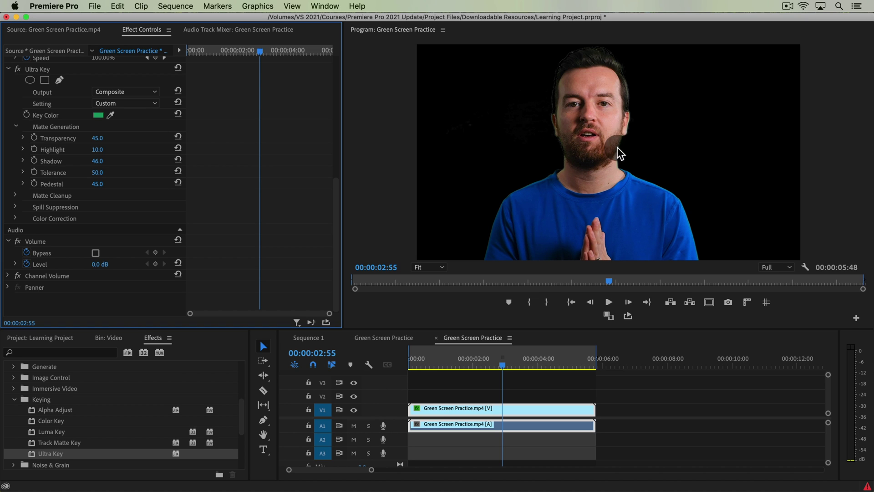
Examine the keyed edges around the man's face at 200% preview zoom, stepping back to 00:00:02:51
left_click(424, 265)
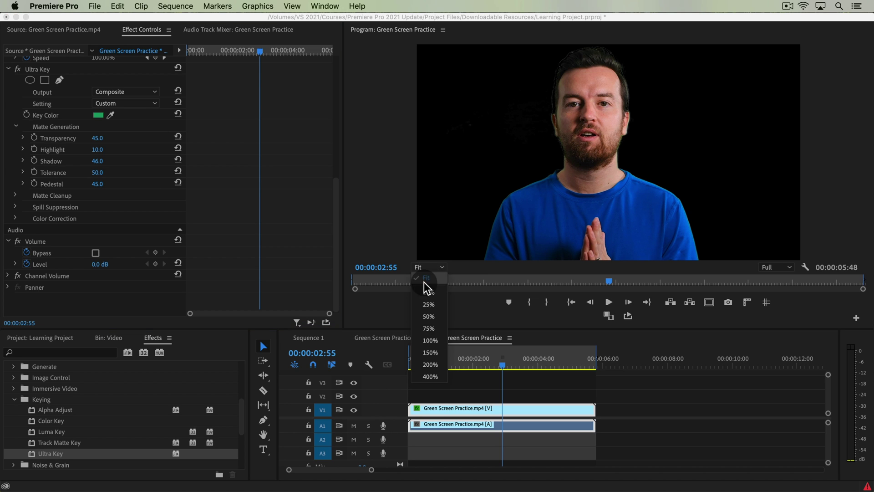
left_click(429, 364)
key("Left")
key("Left")
key("Left")
key("Left")
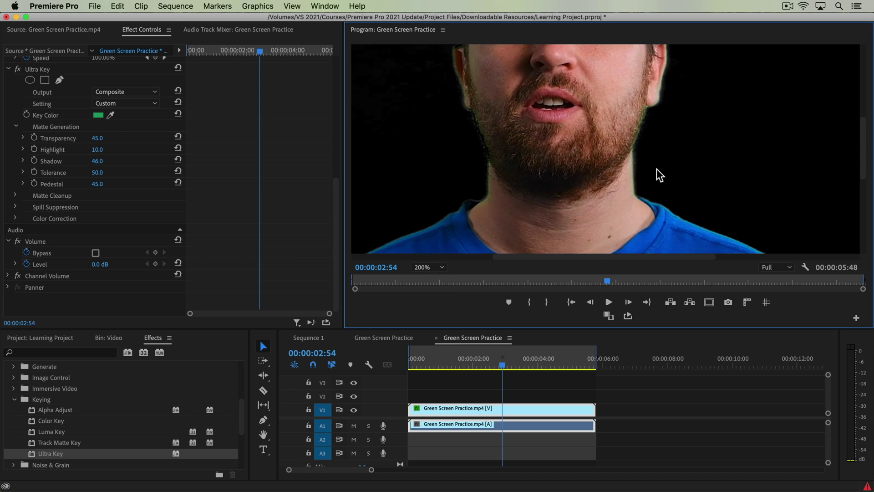
left_click_drag(864, 152, 867, 132)
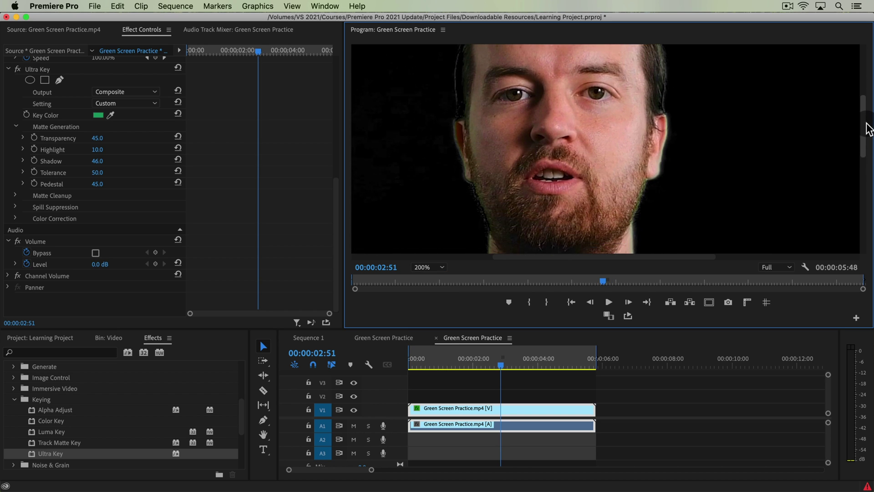
Set Ultra Key's Matte Cleanup to Choke 47, Soften 14 and Contrast 72
left_click(15, 195)
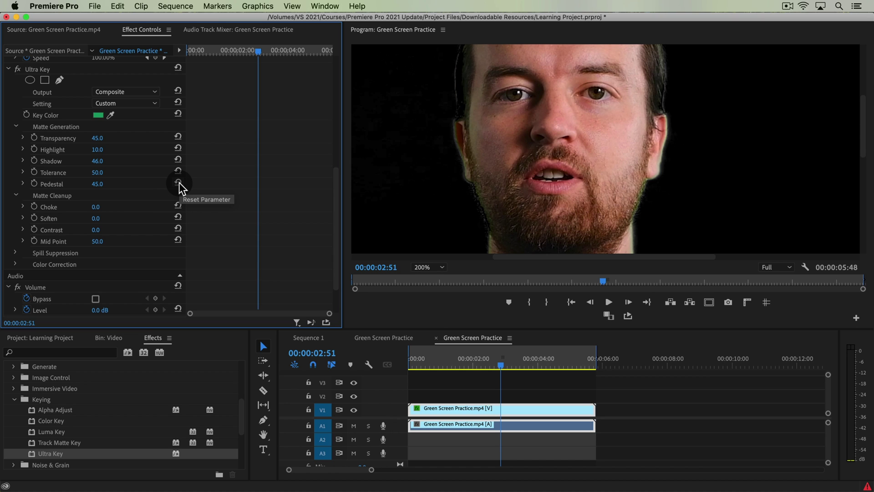
left_click_drag(101, 210, 120, 210)
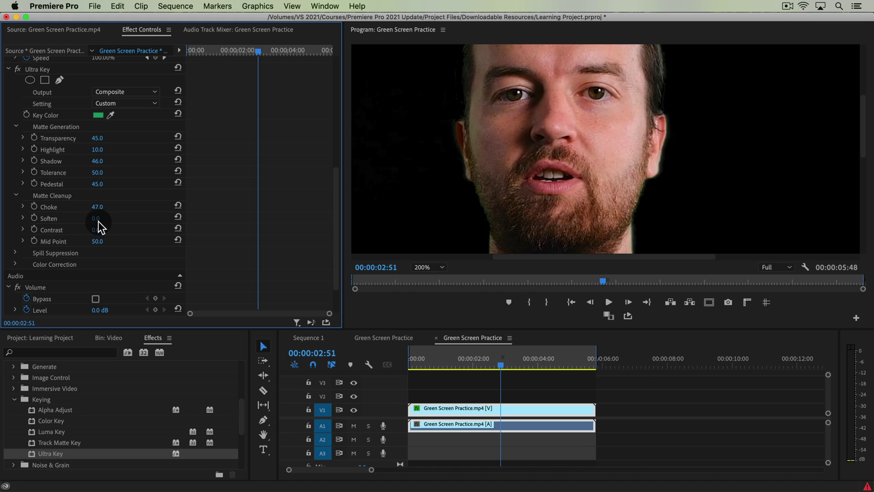
mouse_move(95, 218)
left_mouse_down()
mouse_move(125, 218)
mouse_move(98, 218)
left_mouse_up()
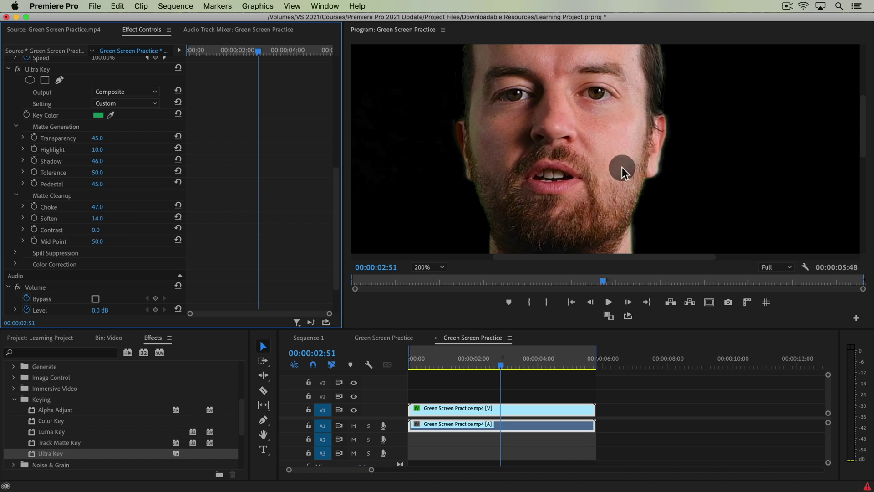
left_click_drag(864, 137, 864, 154)
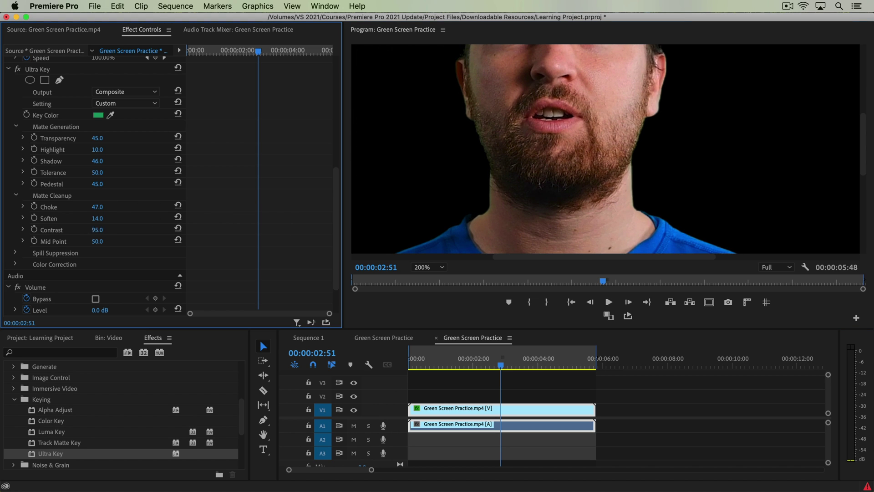
mouse_move(95, 229)
left_mouse_down()
mouse_move(114, 229)
mouse_move(103, 230)
left_mouse_up()
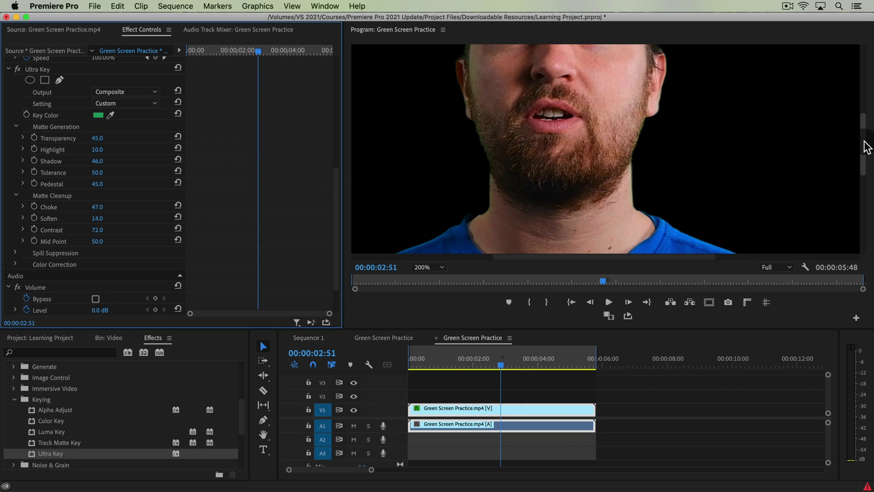
Set Ultra Key's Matte Cleanup Mid Point to 68 while checking the man's neck and shoulder edges
mouse_move(864, 141)
left_mouse_down()
mouse_move(866, 118)
mouse_move(868, 156)
mouse_move(869, 149)
left_mouse_up()
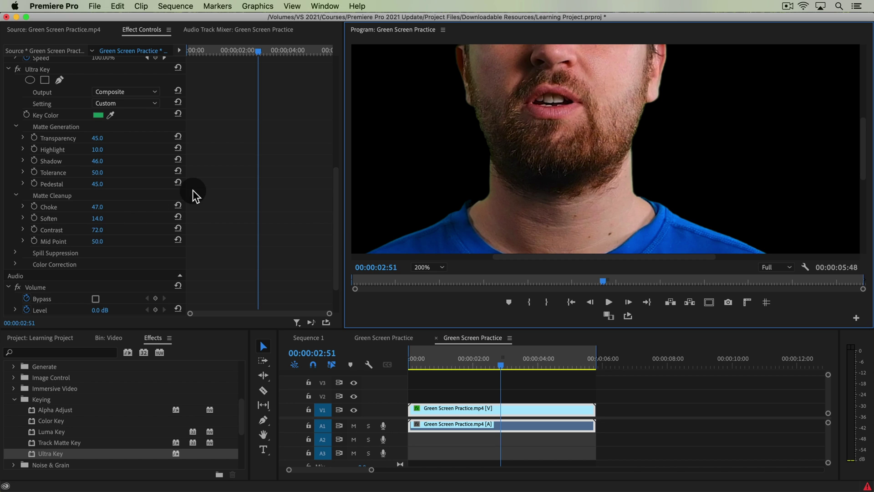
left_click(97, 242)
type("0")
key("Return")
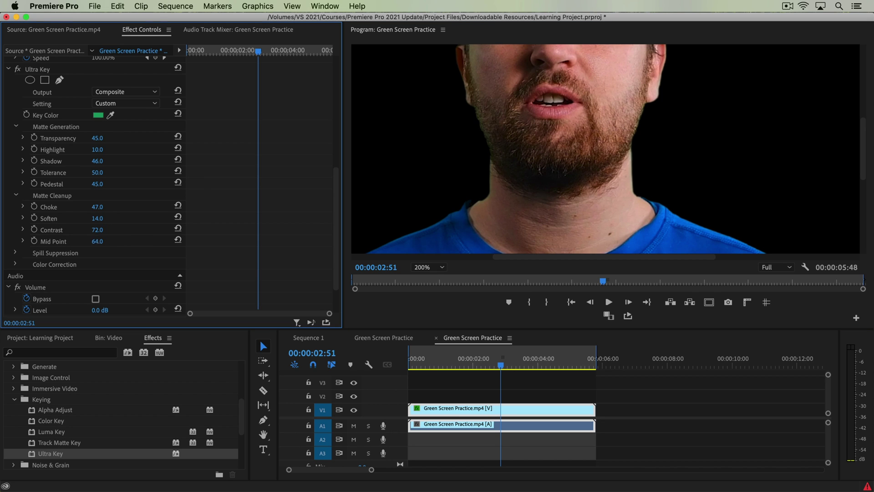
left_click(96, 242)
type("62")
key("Return")
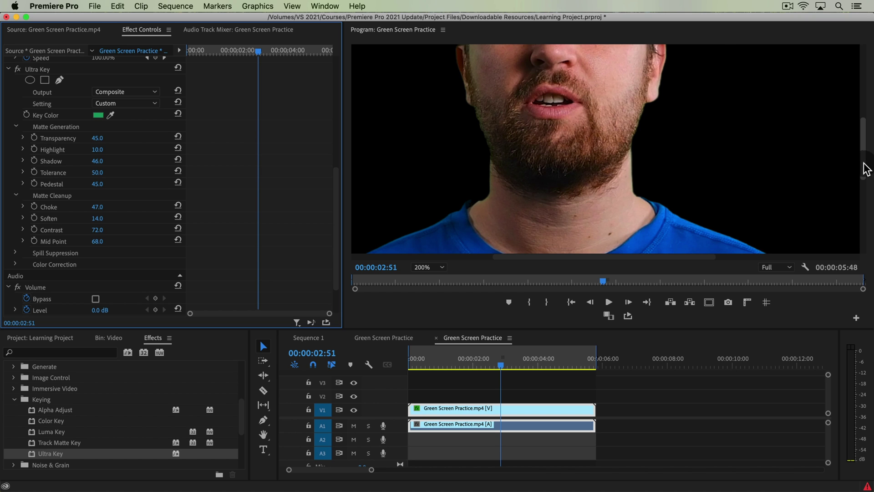
Set Ultra Key's Spill Suppression to Desaturate 66 and Luma 2, checking the face and hair edges
left_click_drag(864, 166, 869, 144)
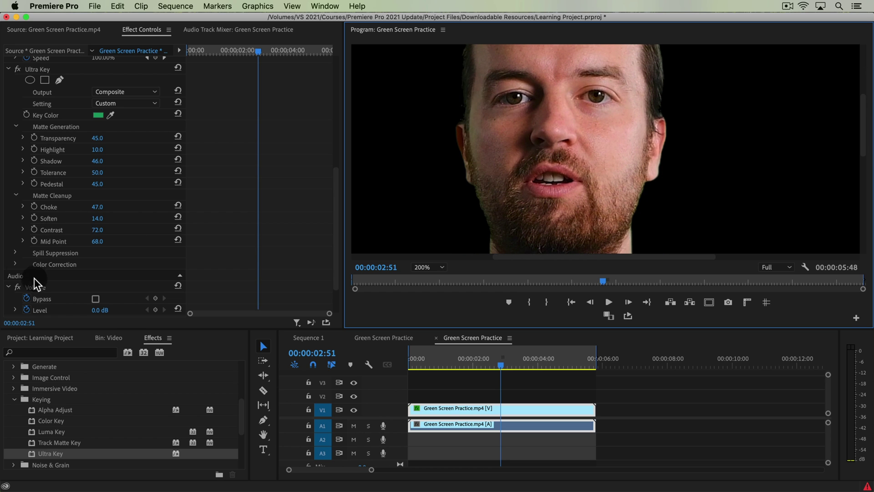
left_click(15, 251)
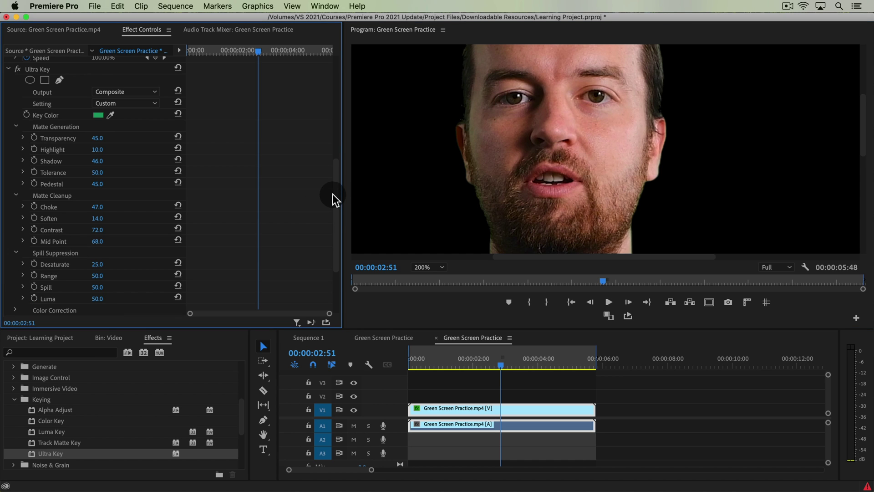
left_click_drag(335, 194, 336, 208)
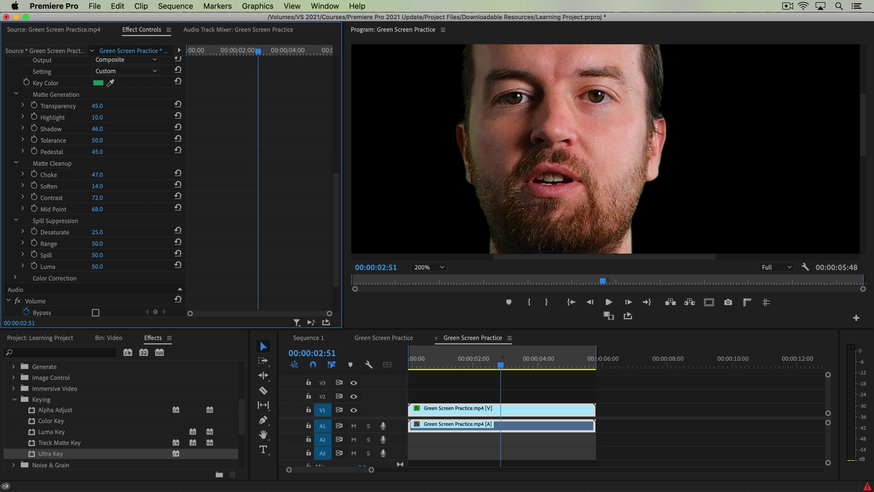
left_click_drag(97, 232, 102, 232)
left_click_drag(97, 232, 94, 232)
left_click_drag(97, 233, 94, 232)
left_click_drag(97, 246, 132, 237)
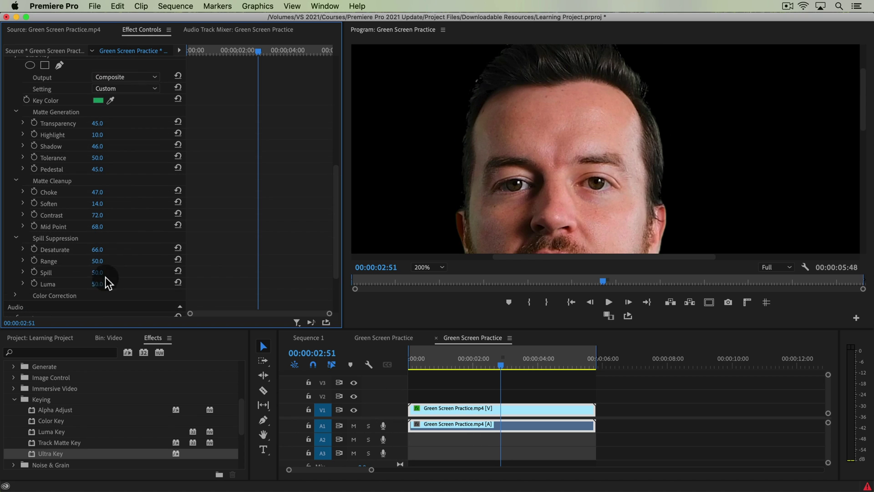
left_click_drag(97, 283, 89, 284)
key("super+z")
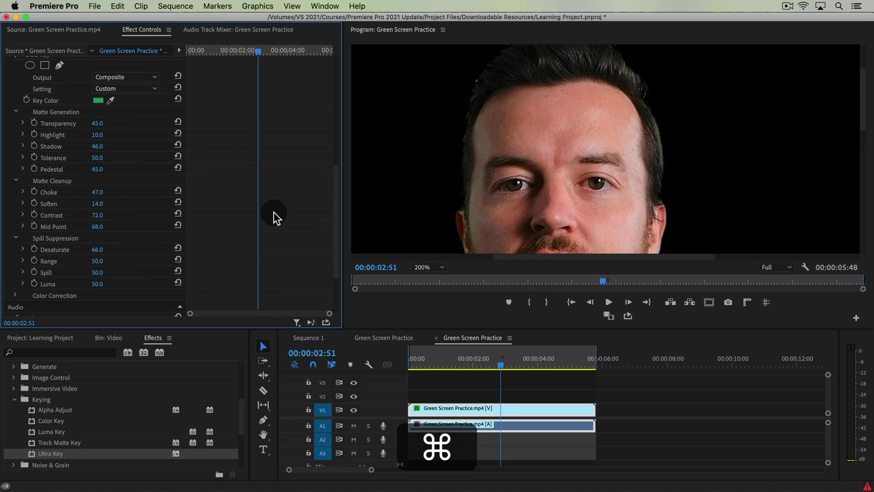
left_click_drag(97, 284, 86, 284)
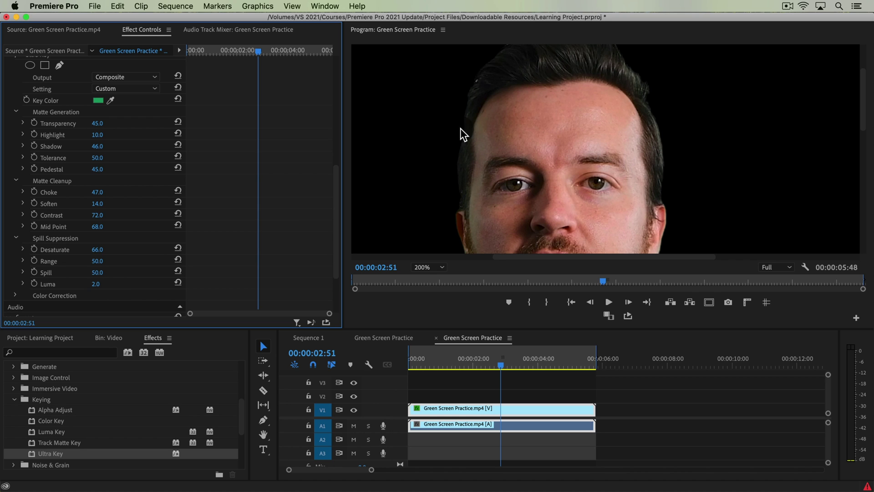
Play the keyed clip from its beginning at Fit preview zoom with audio track A1 muted
left_click_drag(866, 118, 869, 242)
left_click(442, 267)
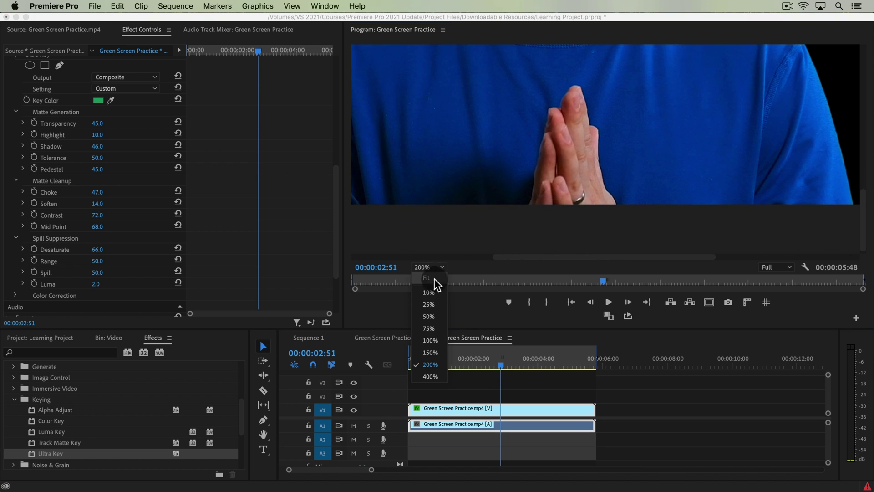
left_click(438, 280)
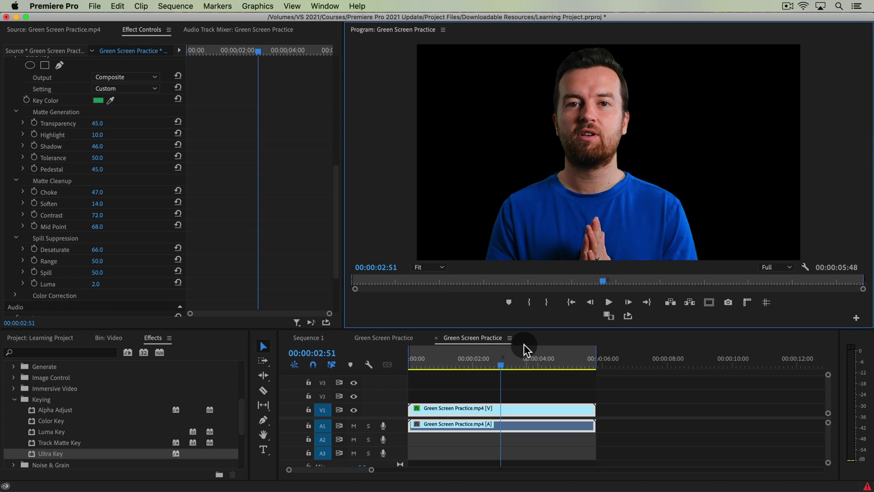
left_click_drag(499, 364, 409, 367)
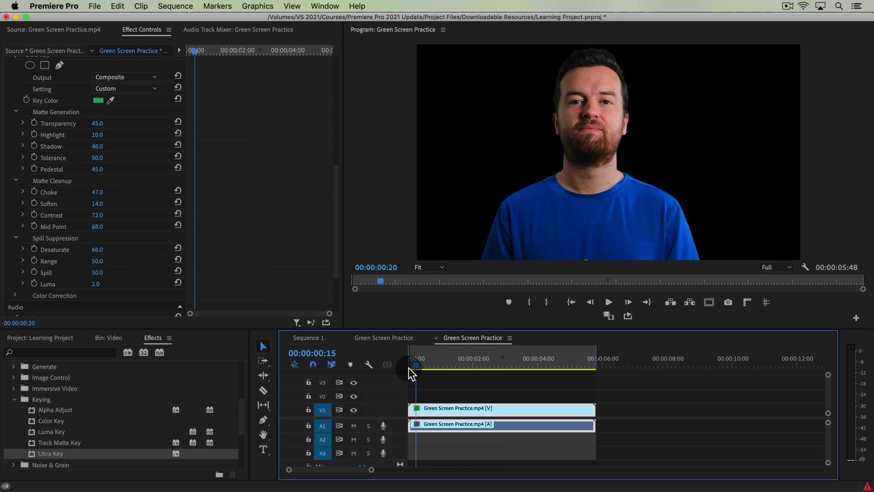
key("space")
left_click(354, 426)
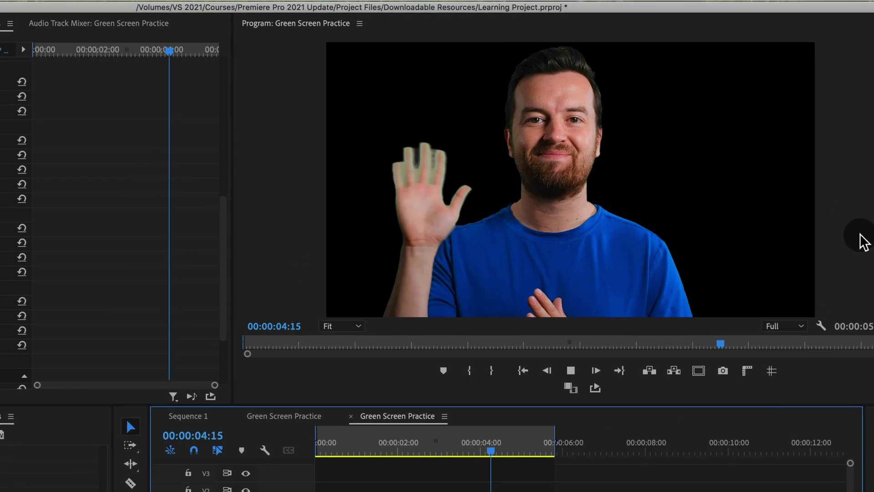
key("space")
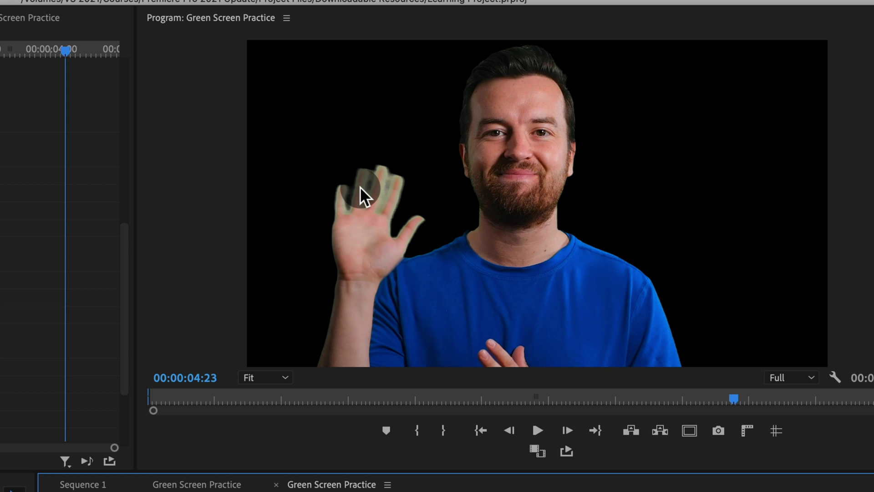
key("space")
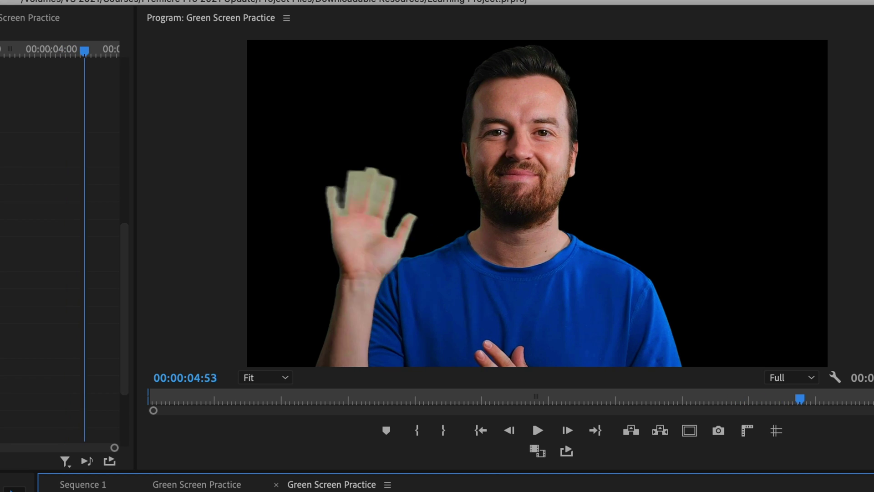
Examine the keyed edges of the waving hand across several frames, ending at 00:00:04:28
left_click(556, 378)
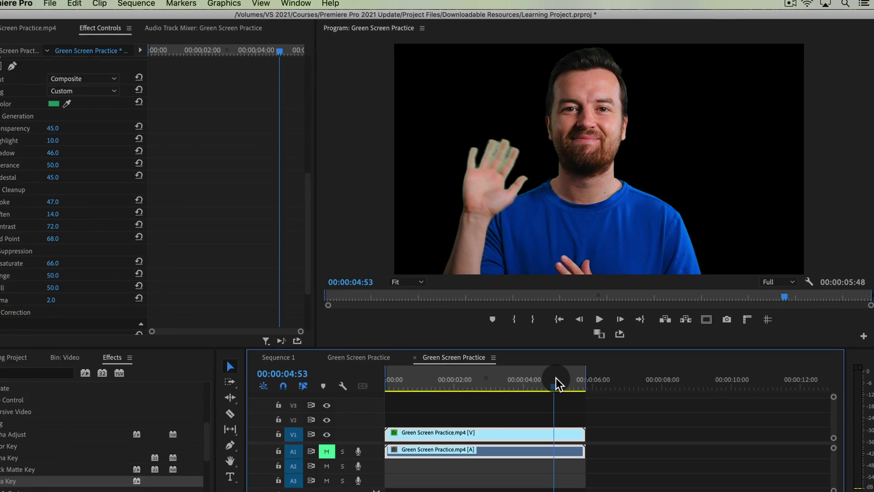
left_click_drag(555, 378, 536, 366)
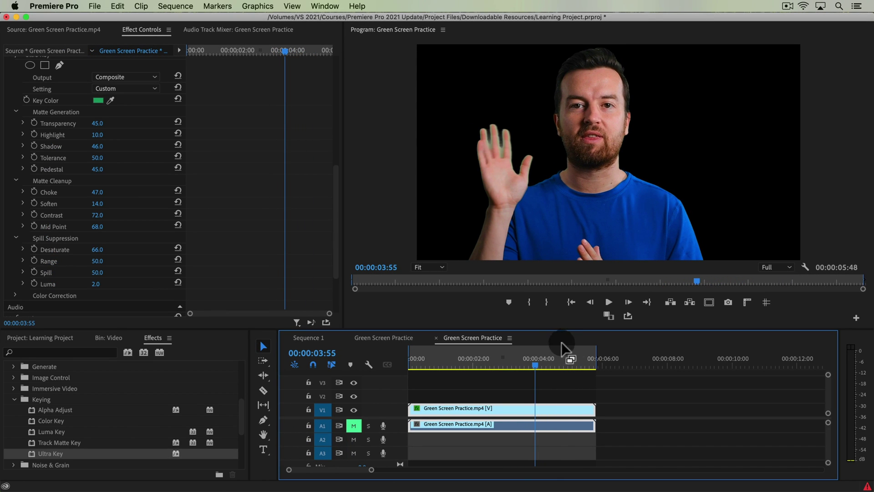
left_click(556, 423)
left_click_drag(475, 362, 554, 362)
key("space")
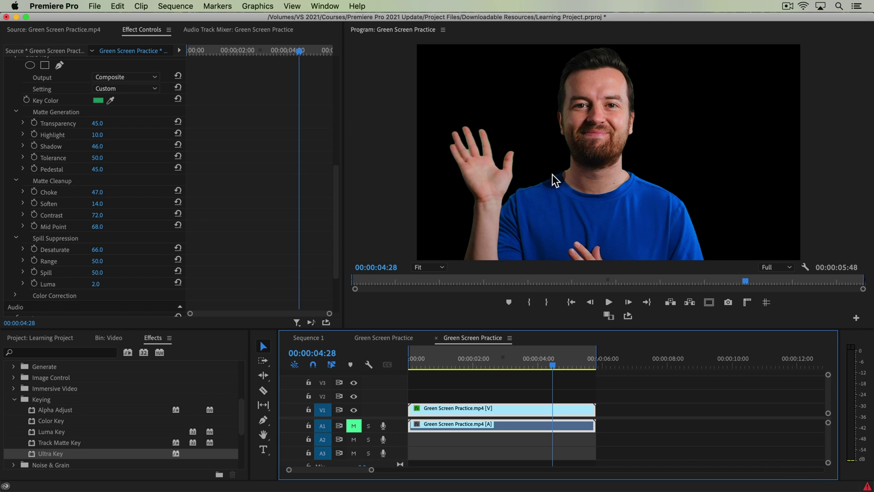
Set Ultra Key's Spill Suppression Desaturate to 77 and its Color Correction Saturation to 110
left_click(333, 189)
mouse_move(333, 190)
left_mouse_down()
mouse_move(337, 181)
mouse_move(338, 192)
left_mouse_up()
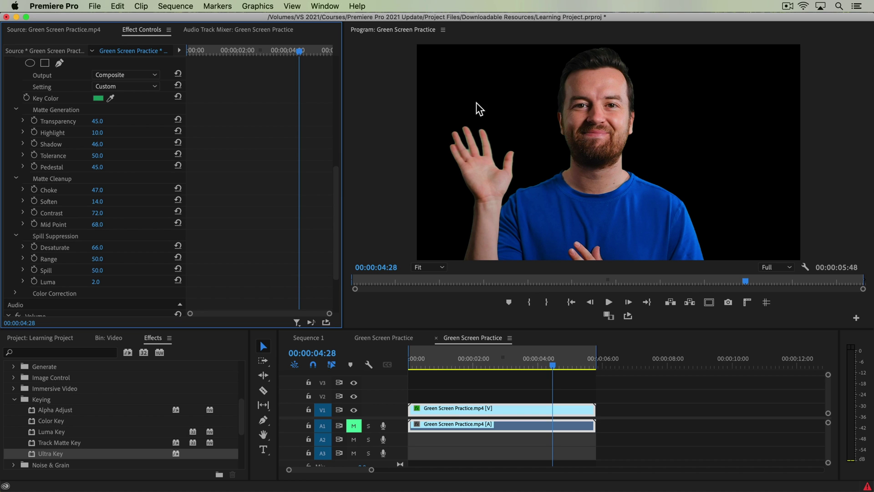
left_click_drag(335, 173, 337, 200)
left_click(16, 290)
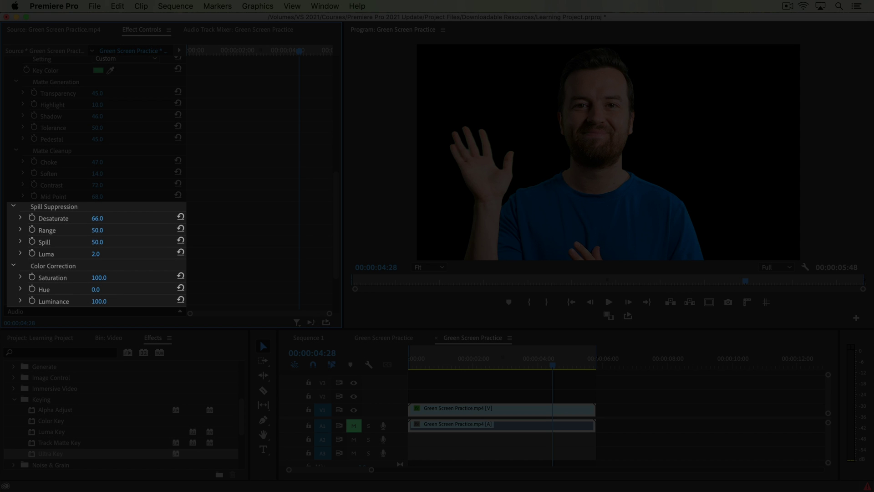
left_click_drag(97, 218, 103, 218)
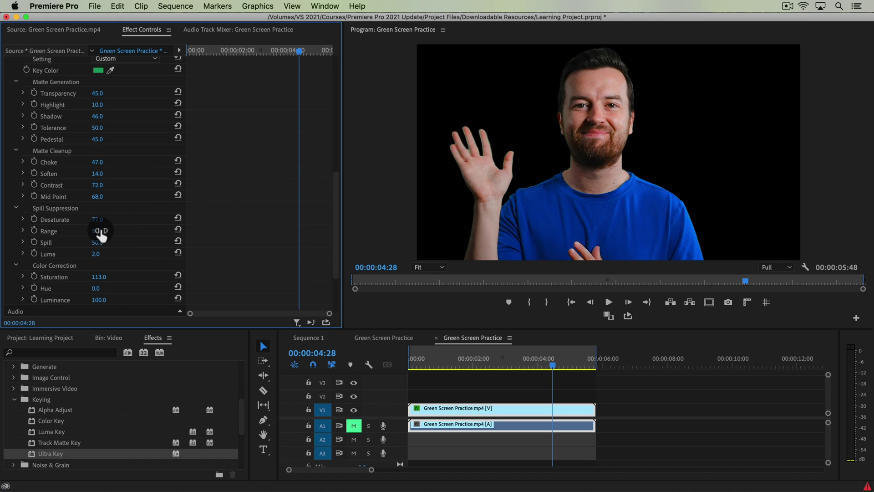
left_click(101, 277)
type("110")
key("Return")
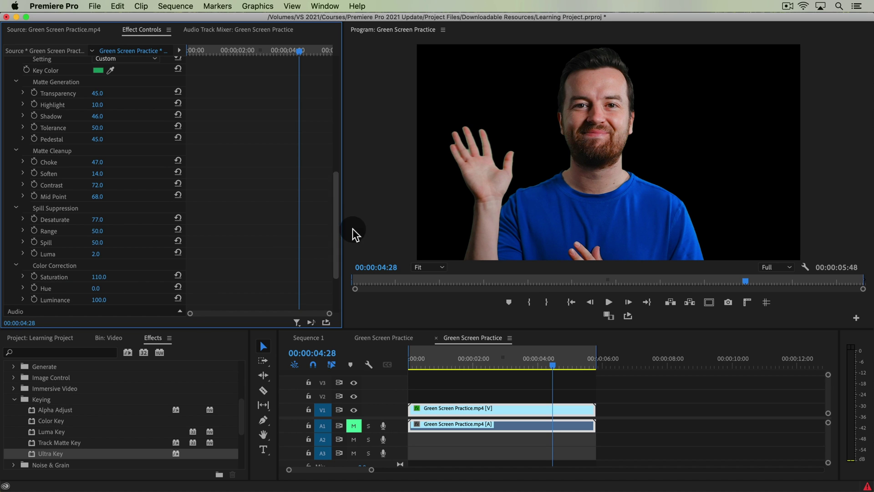
left_click_drag(338, 193, 336, 211)
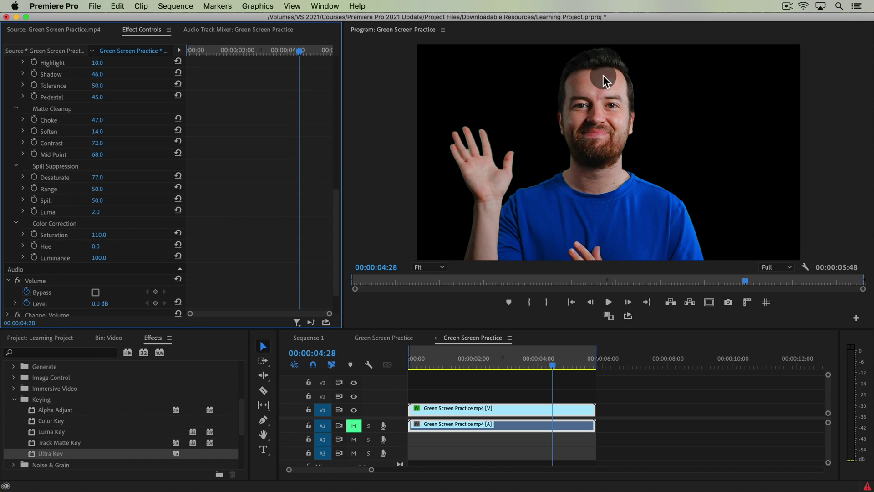
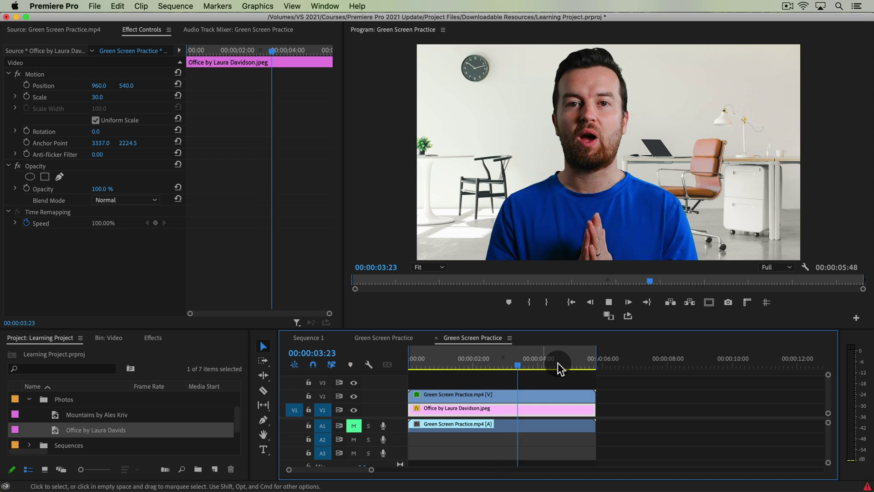
Stop playback, move the playhead to 00:00:02:33 and apply the Gaussian Blur effect to the office photo on V1
key("space")
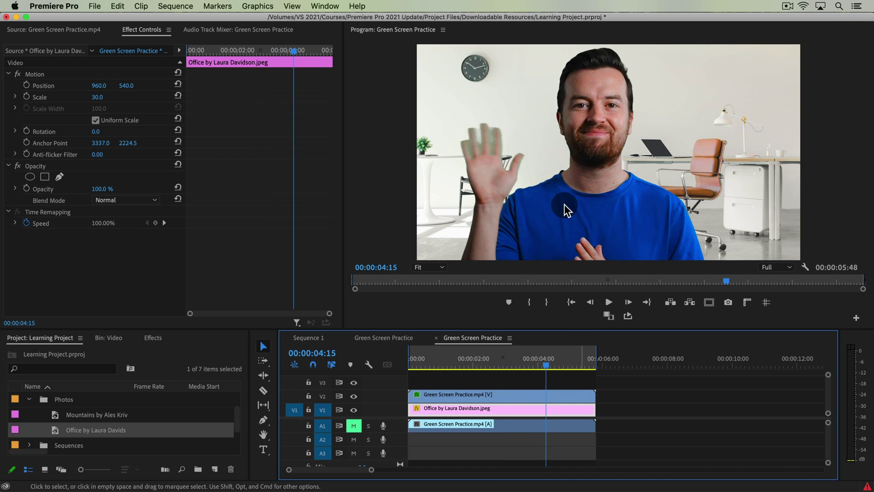
left_click(489, 355)
left_click(153, 338)
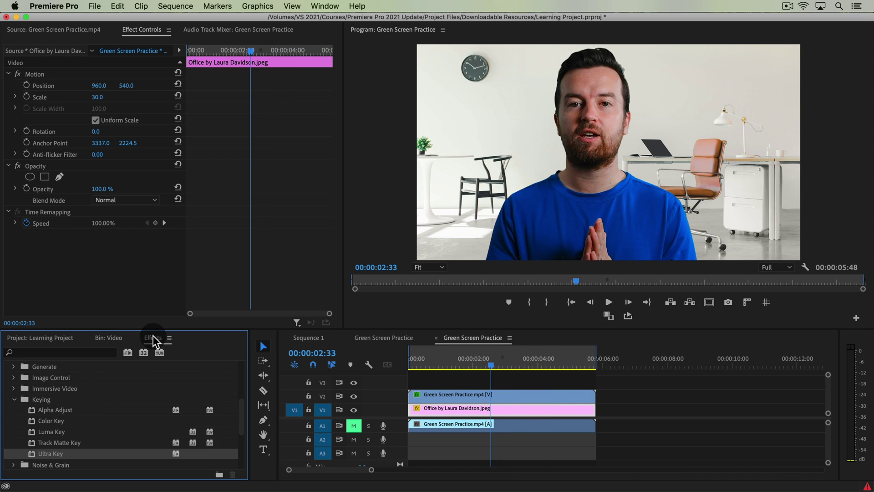
left_click(102, 352)
type("gaussi")
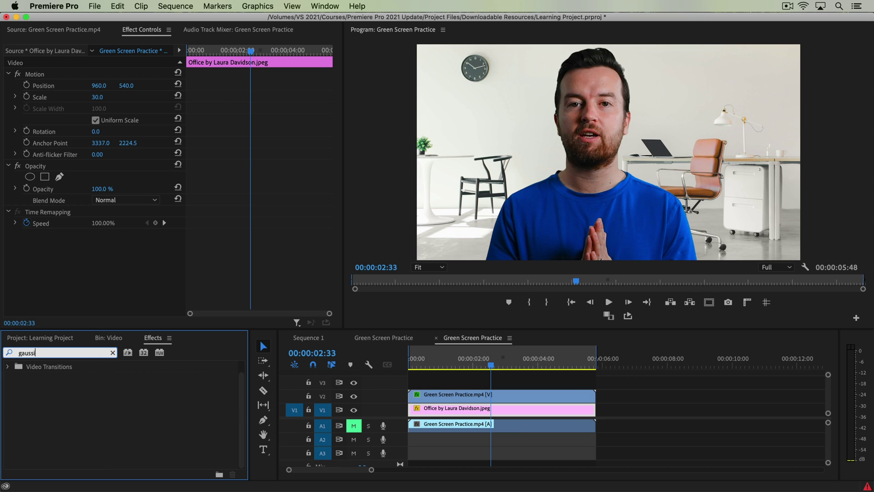
key("super+BackSpace")
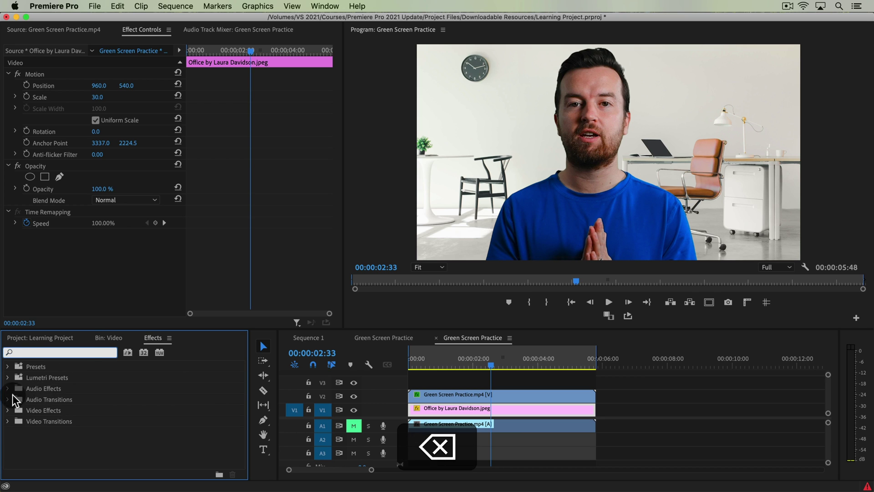
type("ga")
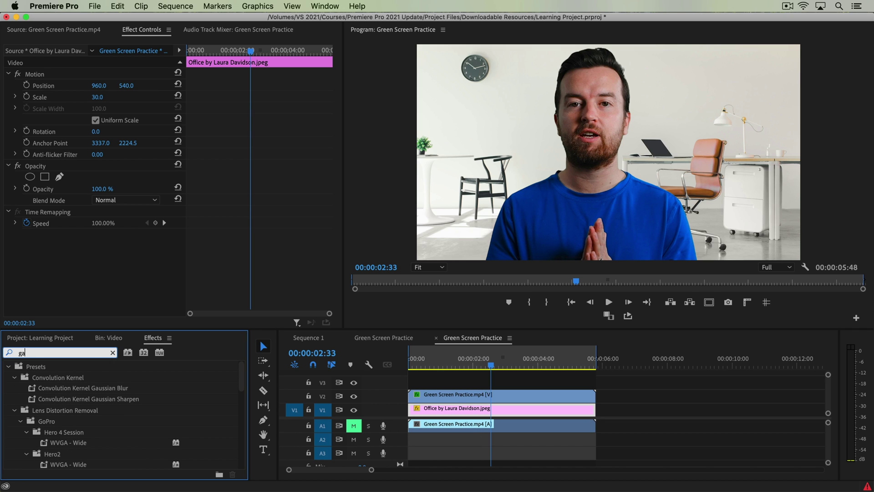
type("uss")
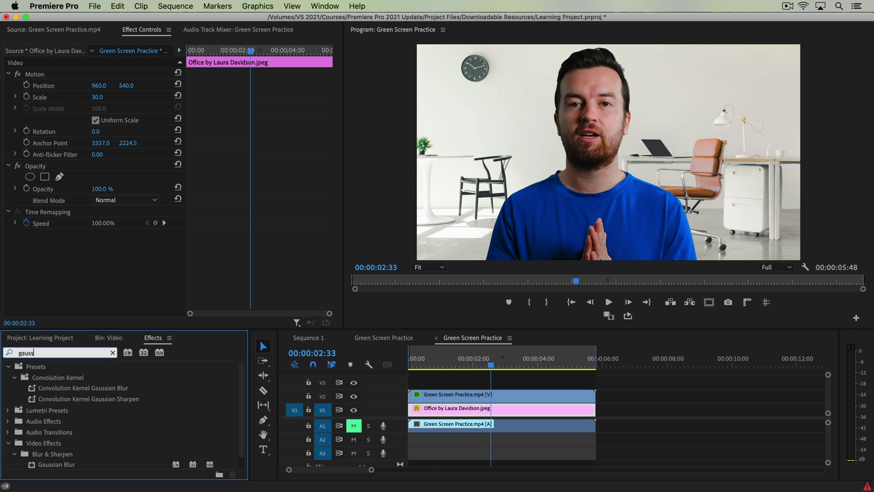
left_click_drag(54, 465, 444, 411)
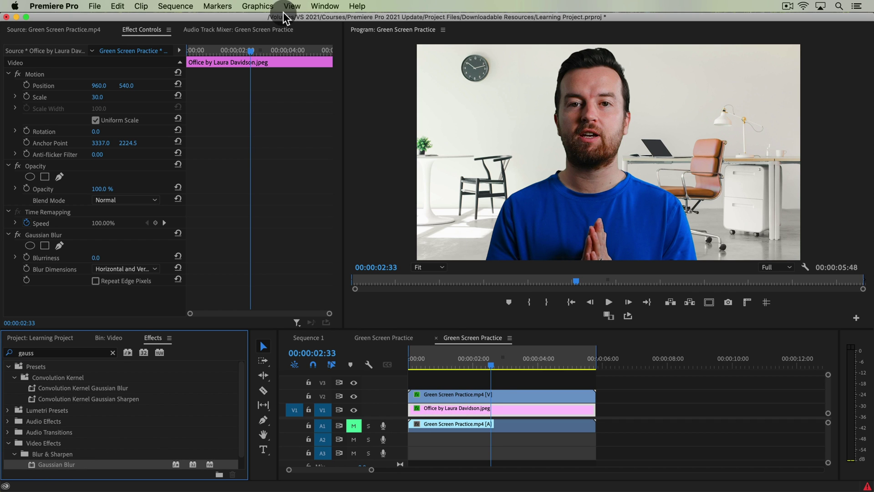
Set the office photo's Gaussian Blur Blurriness to 50
left_click(103, 260)
left_click_drag(103, 260, 130, 261)
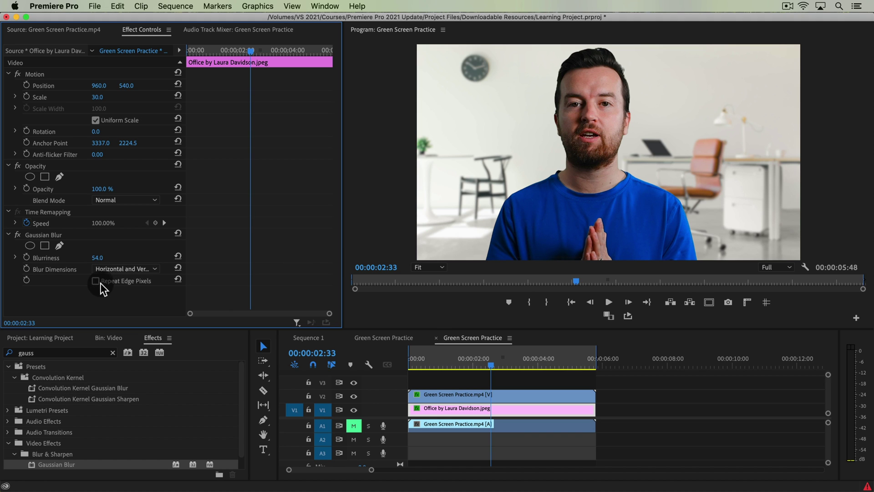
left_click_drag(97, 257, 107, 258)
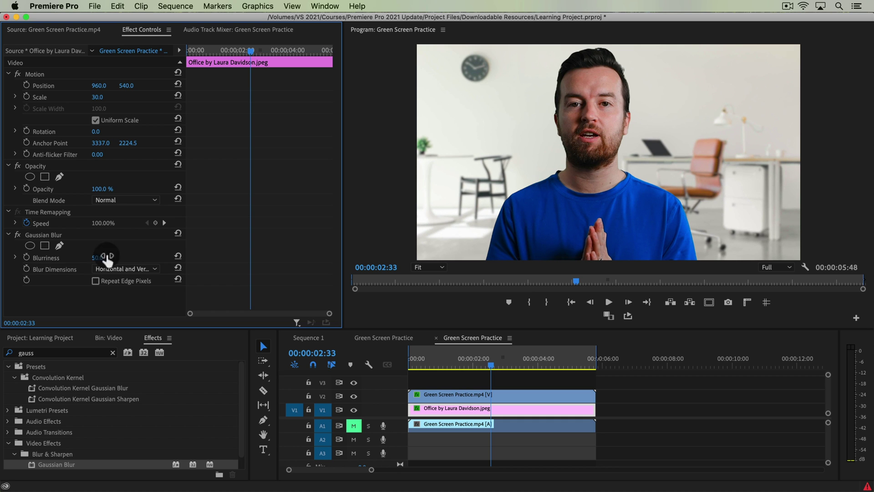
Play the composite from the start of the sequence to check the blurred background
left_click(451, 375)
key("Home")
key("space")
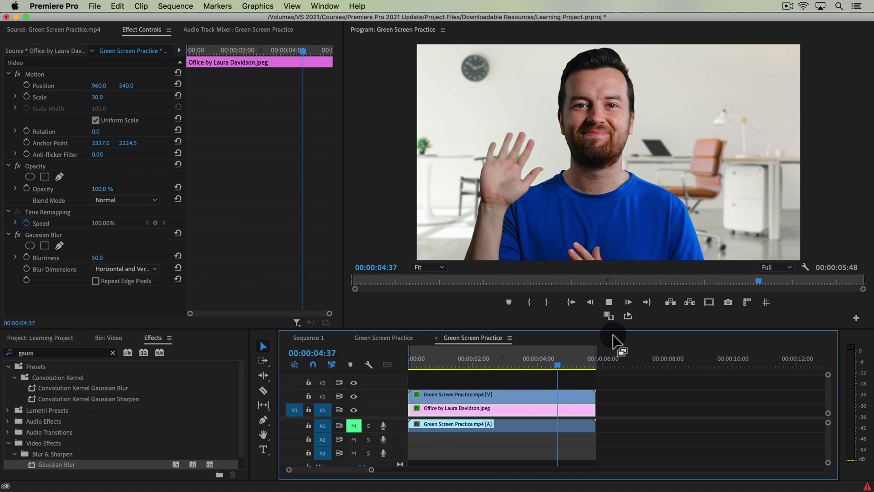
Move the playhead to 00:00:03:59 and select the Green Screen Practice clip on V2
left_click_drag(507, 360, 539, 354)
left_click(450, 412)
left_click(493, 394)
left_click_drag(537, 365, 537, 362)
left_click(226, 244)
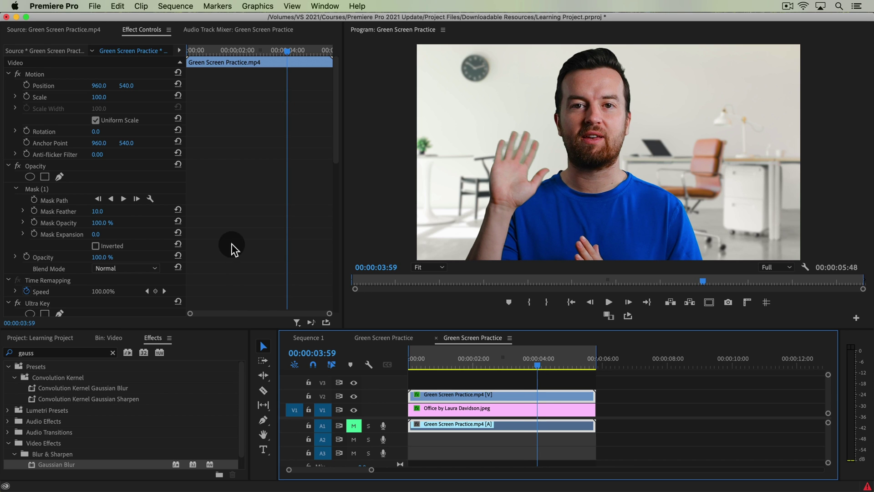
In the Green Screen Practice clip's Ultra Key Matte Cleanup, set Choke to 76 and Soften to 25
scroll(266, 163, "down", 5)
scroll(267, 196, "down", 2)
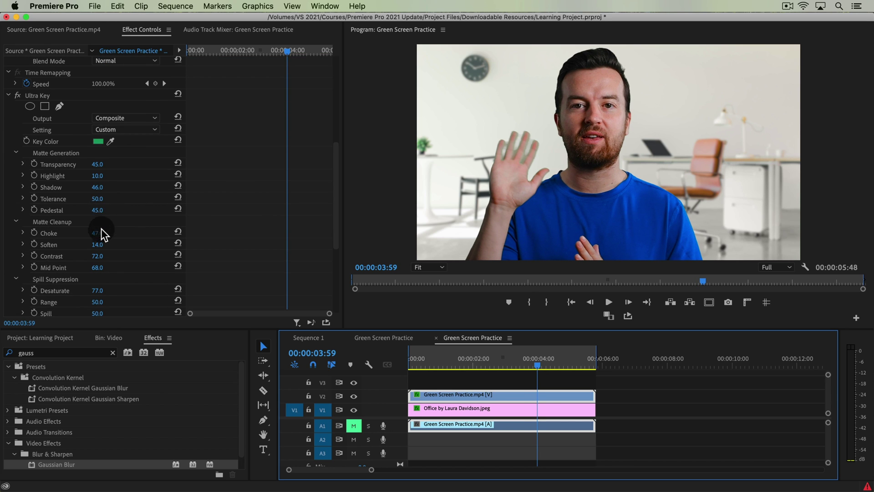
left_click_drag(101, 235, 116, 234)
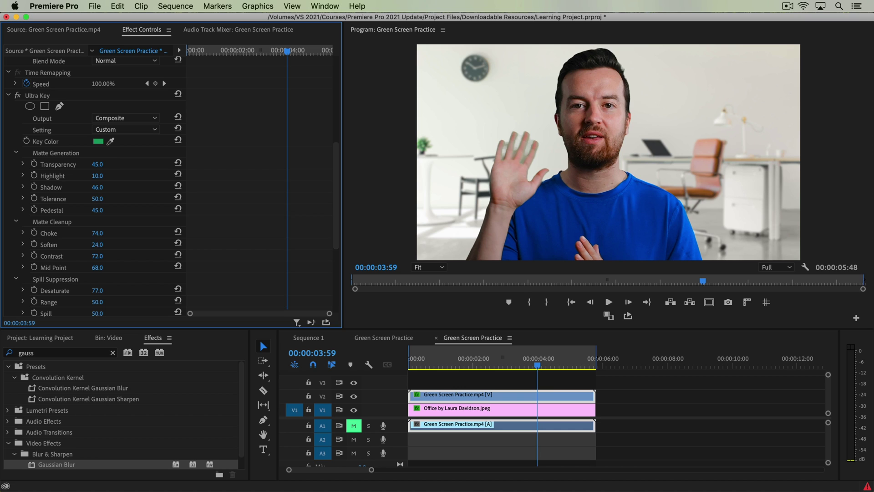
mouse_move(98, 232)
left_mouse_down()
mouse_move(91, 232)
mouse_move(99, 233)
left_mouse_up()
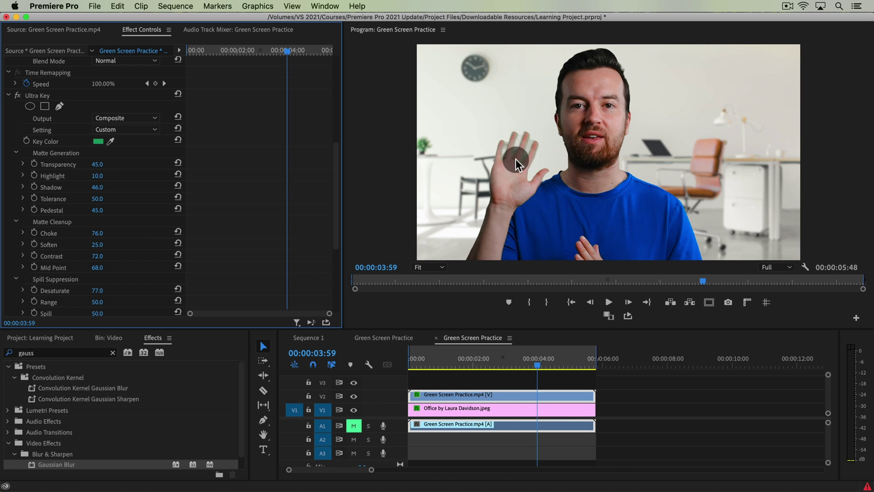
Play and scrub through the composite to check the keyed hand edges, parking the playhead at 00:00:04:01
key("space")
left_click(476, 358)
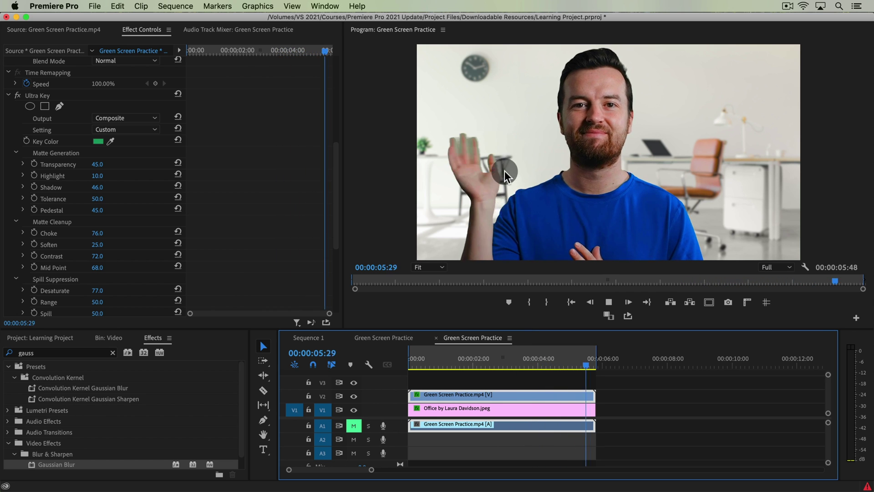
key("space")
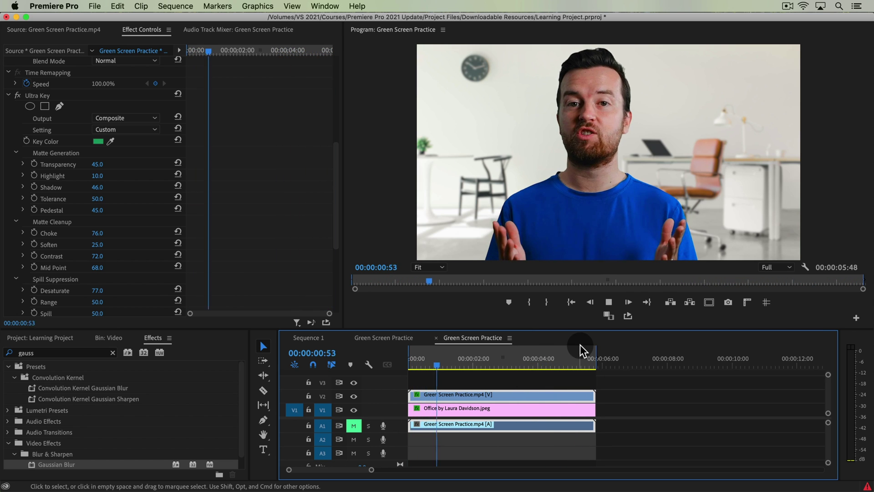
key("space")
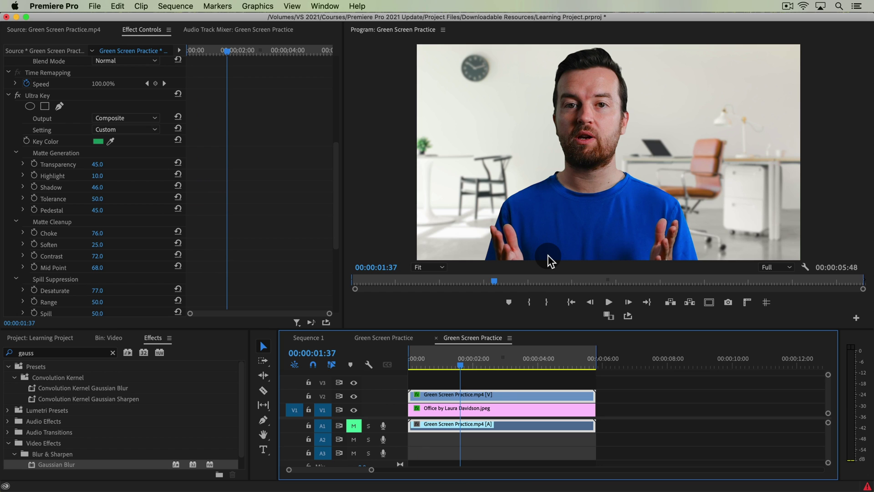
left_click(546, 358)
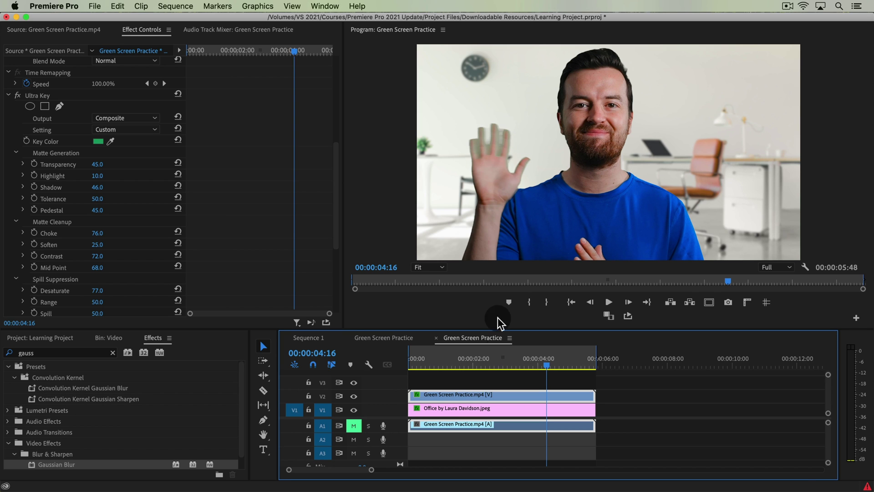
left_click_drag(508, 364, 538, 363)
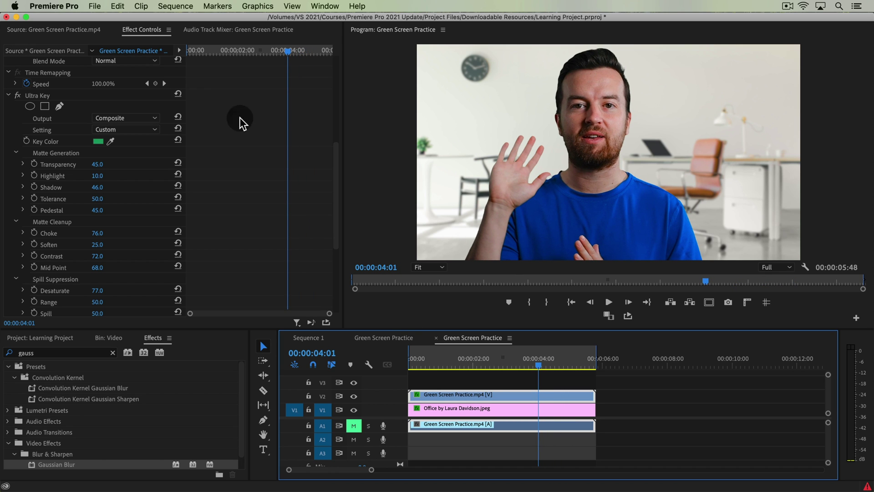
Scale the Green Screen Practice clip to 87 and set its position to 747, 613
left_click_drag(337, 150, 337, 68)
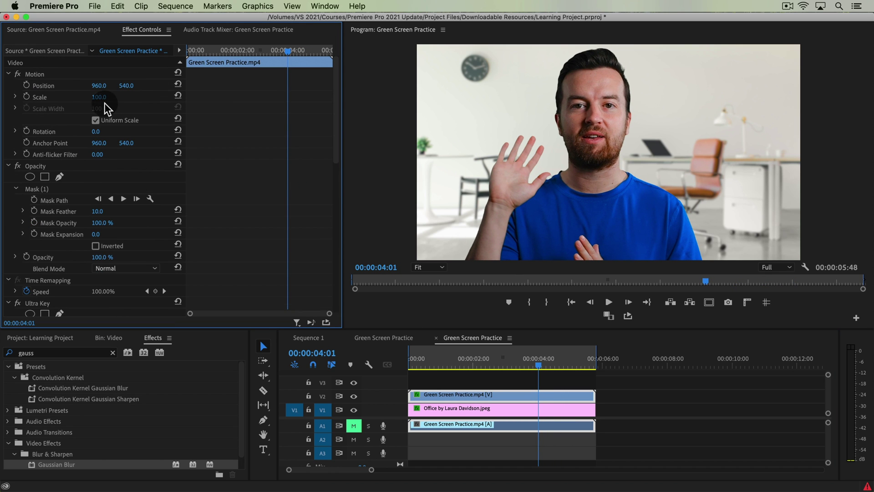
left_click_drag(102, 99, 41, 85)
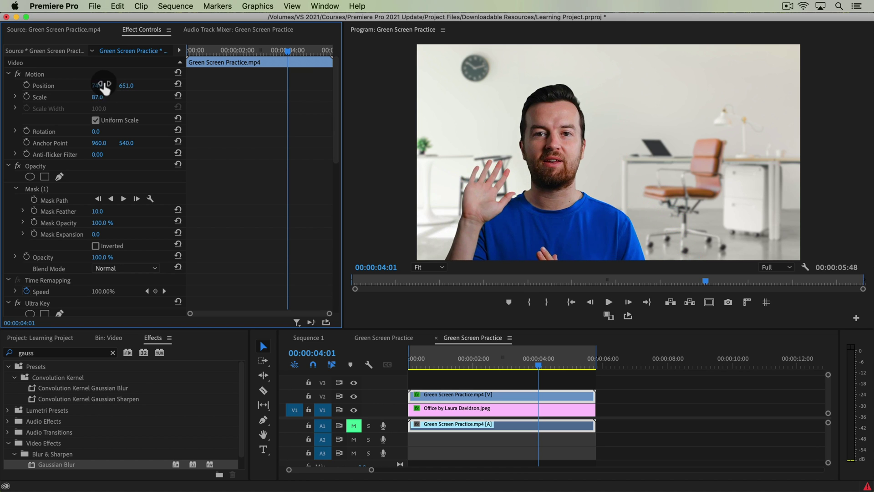
left_click_drag(136, 85, 124, 86)
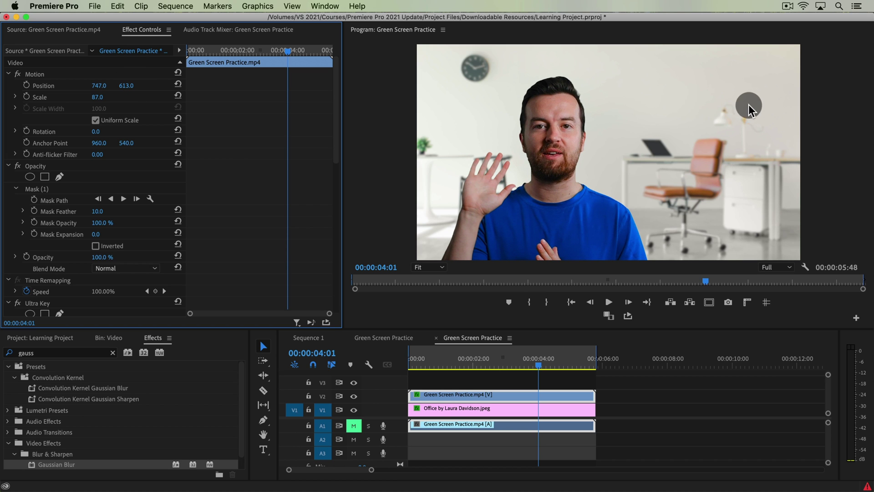
Lower the office photo on V1 by setting its vertical position to 637
left_click_drag(396, 403, 471, 406)
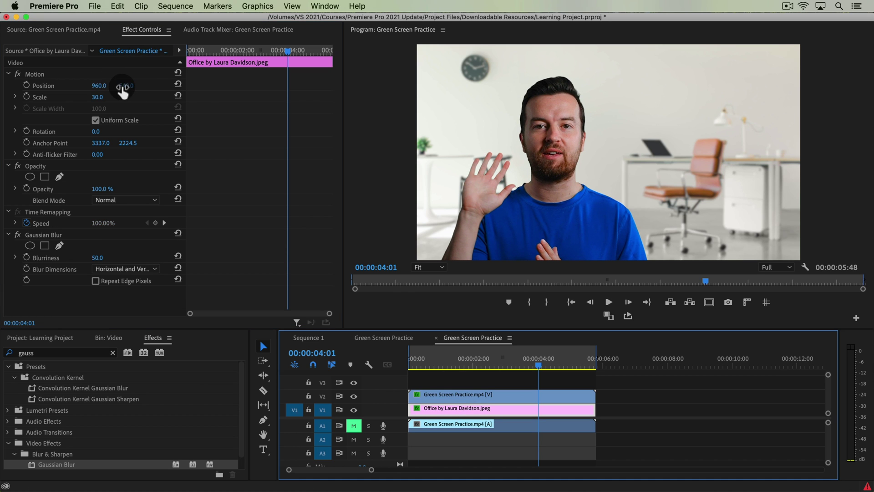
left_click_drag(126, 86, 148, 86)
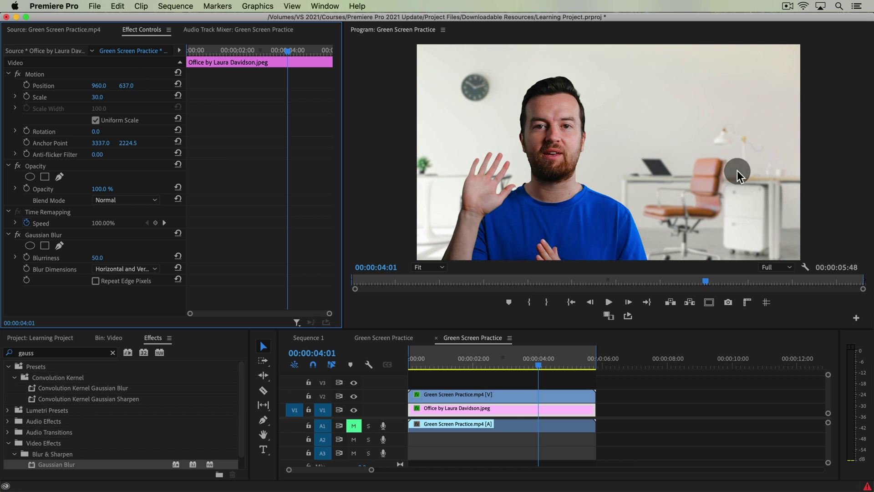
Enlarge the Green Screen Practice clip on V2 to a scale of 90 and reposition it to 733.3, 593.9
left_click(476, 394)
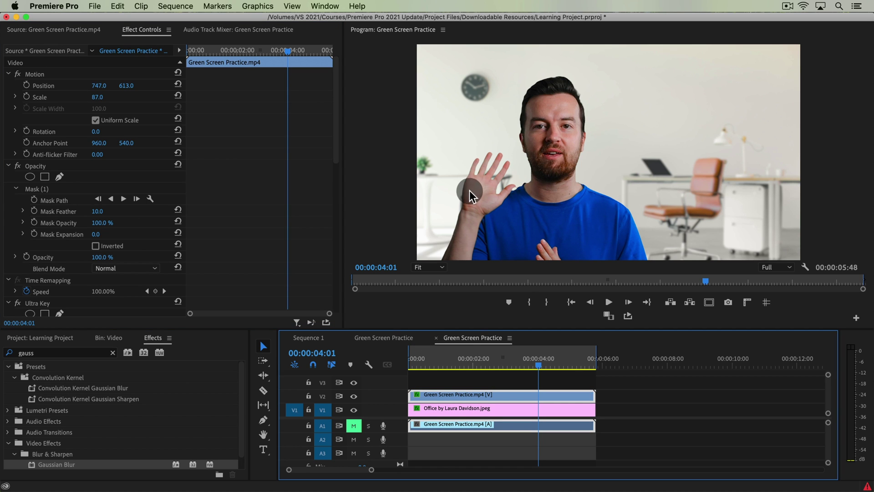
left_click(556, 157)
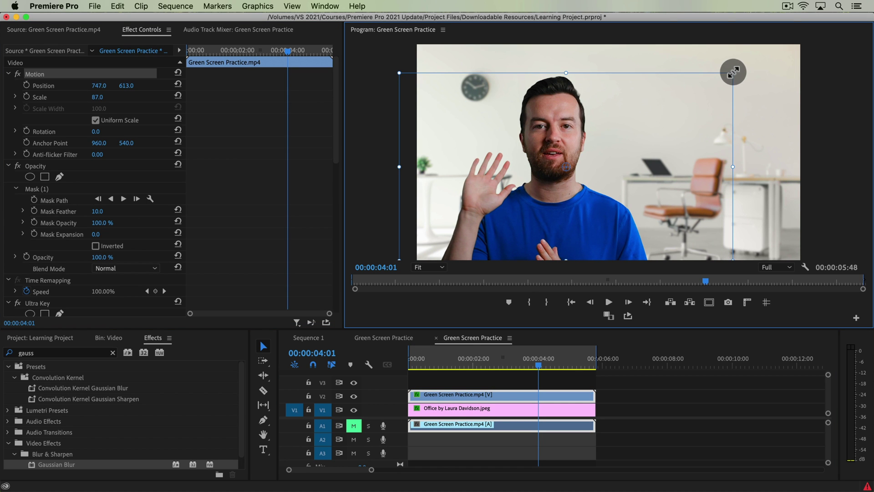
left_click_drag(732, 73, 739, 70)
left_click_drag(563, 116, 561, 110)
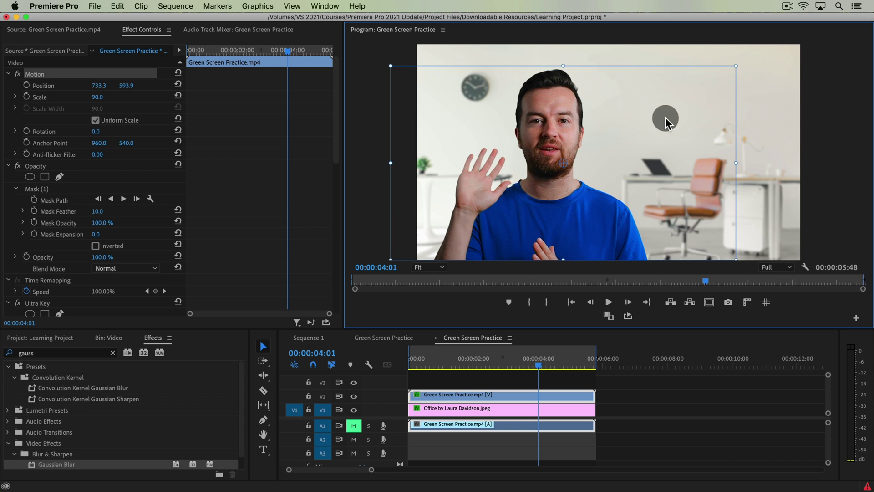
left_click(768, 126)
Play the reframed composite and move the playhead to 00:00:01:17 to check the man's placement against the office
key("space")
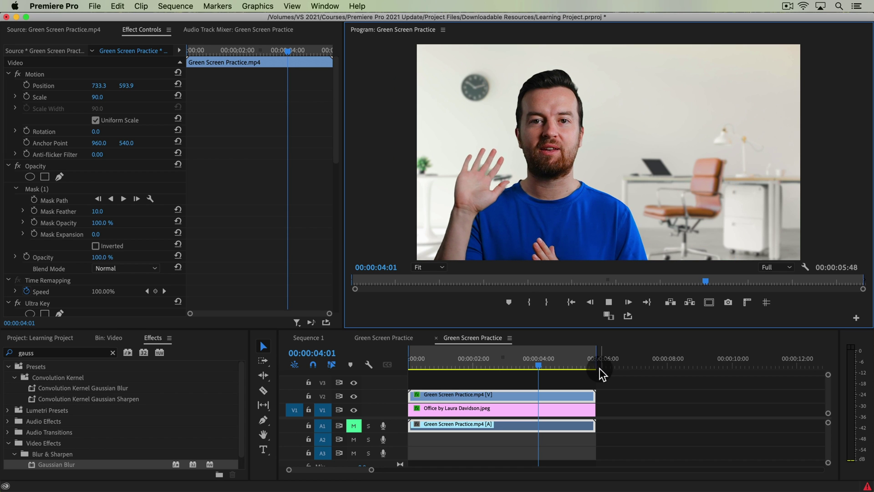
left_click(451, 358)
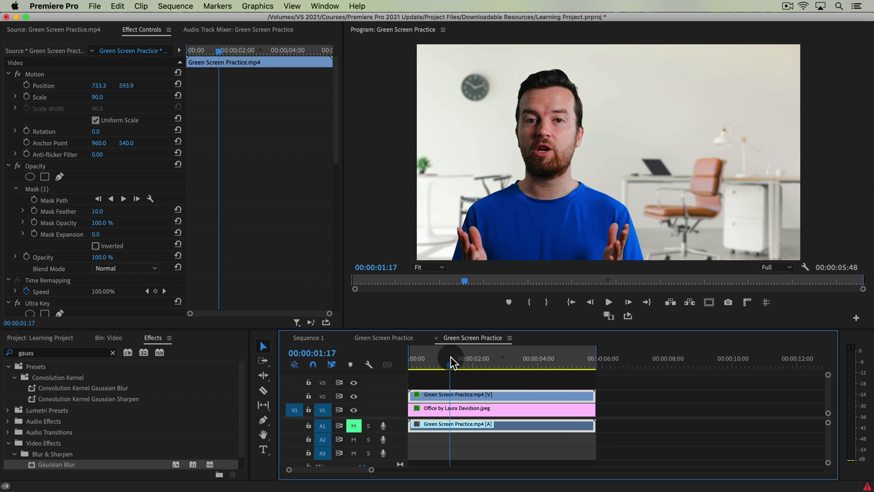
left_click(626, 80)
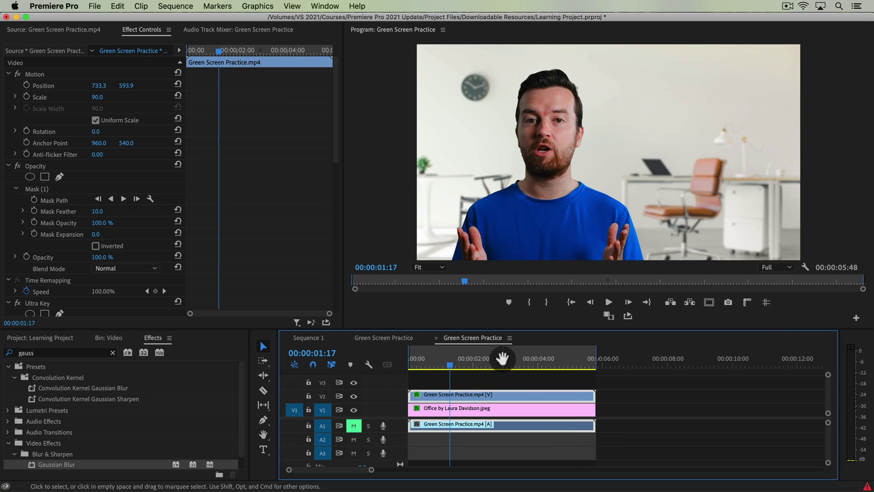